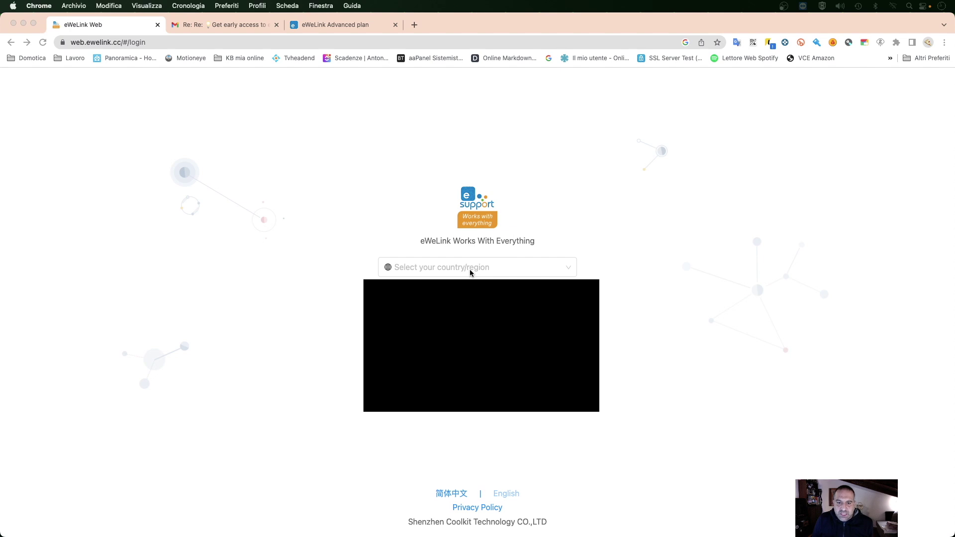
# Try to choose "italia" as the country/region on the login form.
pyautogui.write('italia')
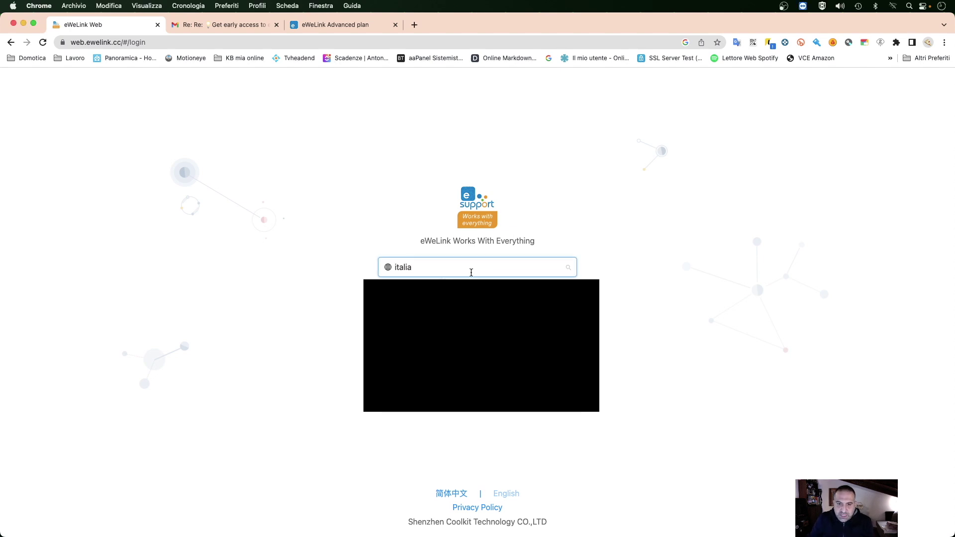
pyautogui.press('Return')
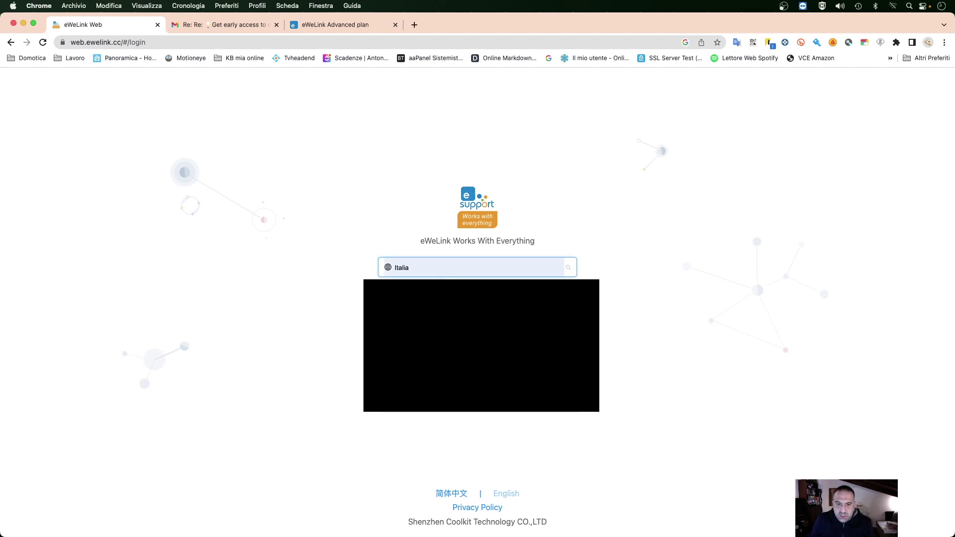
pyautogui.click(491, 269)
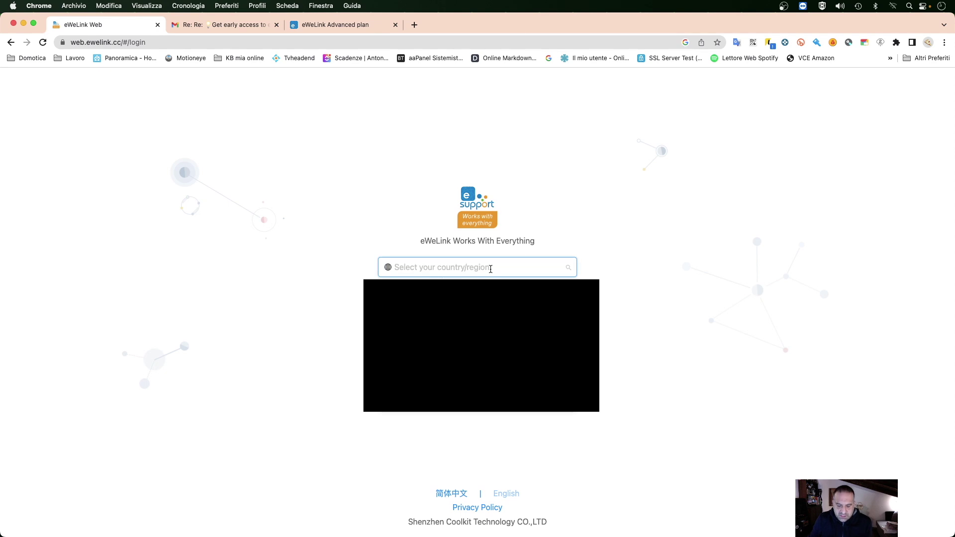
pyautogui.press('Escape')
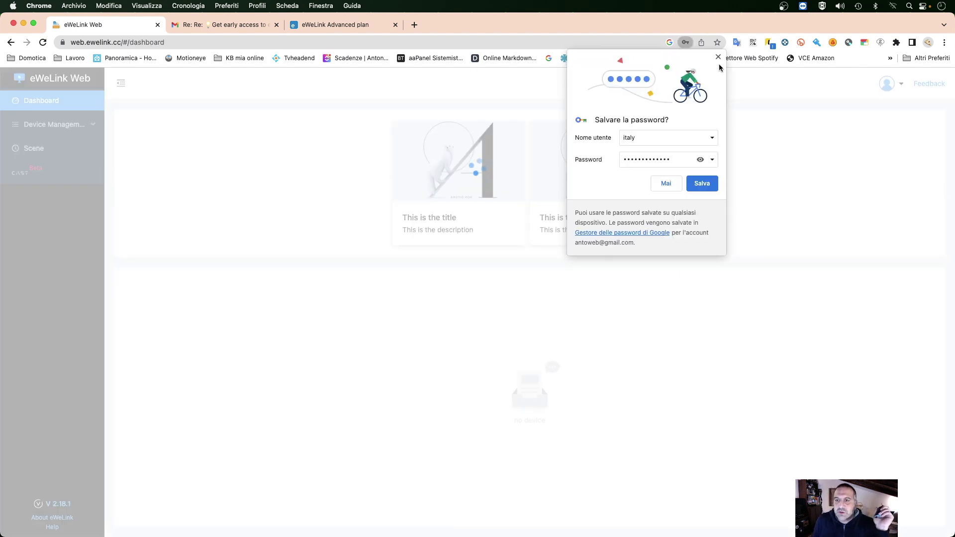
# Dismiss the password-saving prompt and look through all the device cards on the dashboard.
pyautogui.click(718, 57)
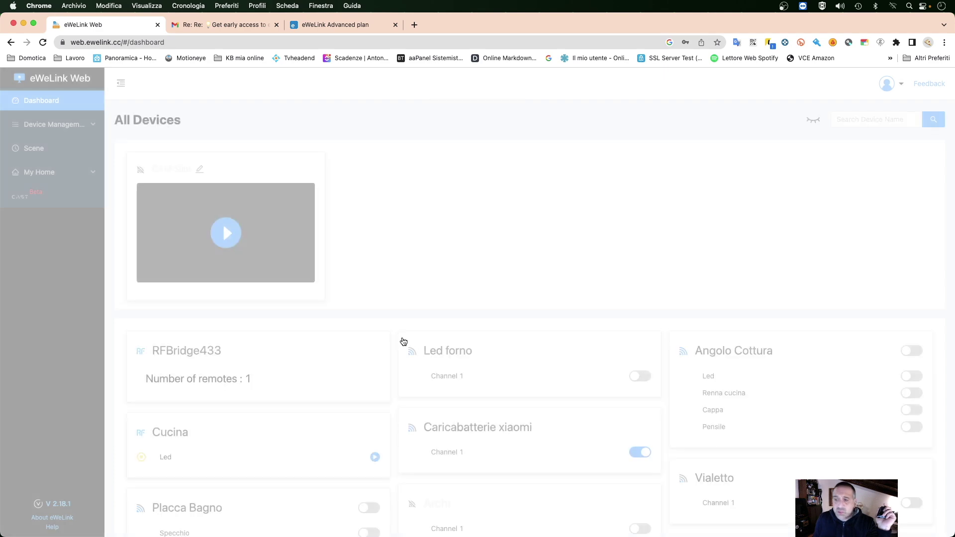
pyautogui.scroll(-4, 577, 328)
pyautogui.scroll(-7, 584, 333)
pyautogui.scroll(12, 595, 264)
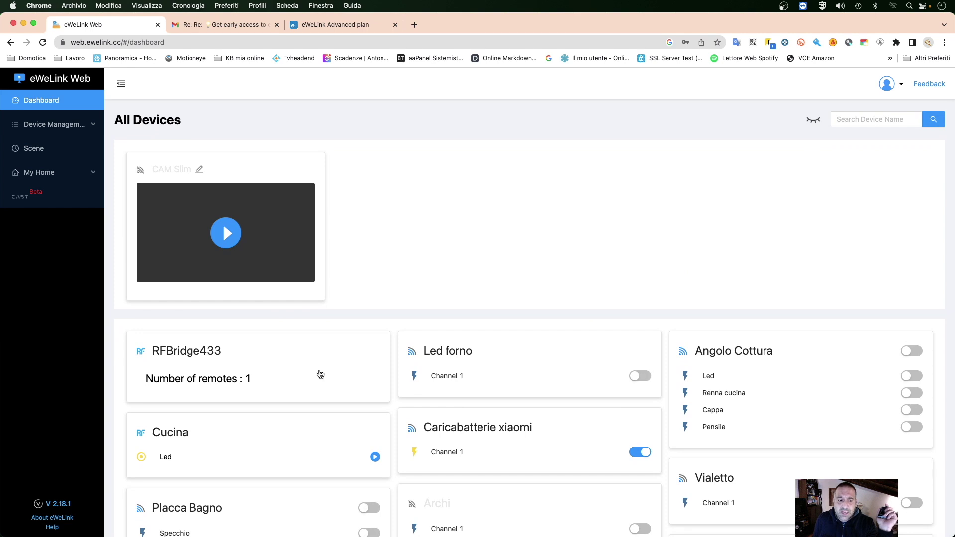
pyautogui.scroll(-3, 348, 385)
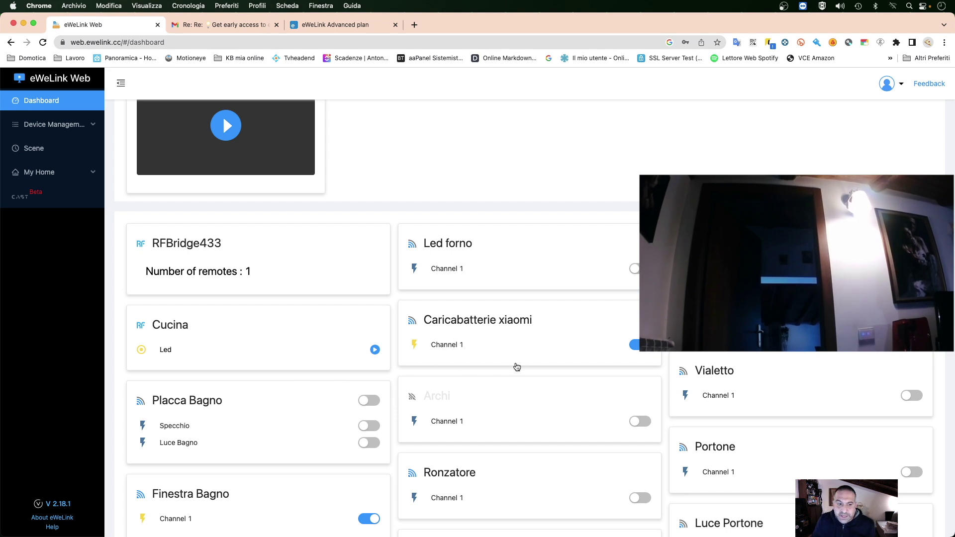
pyautogui.scroll(-10, 517, 367)
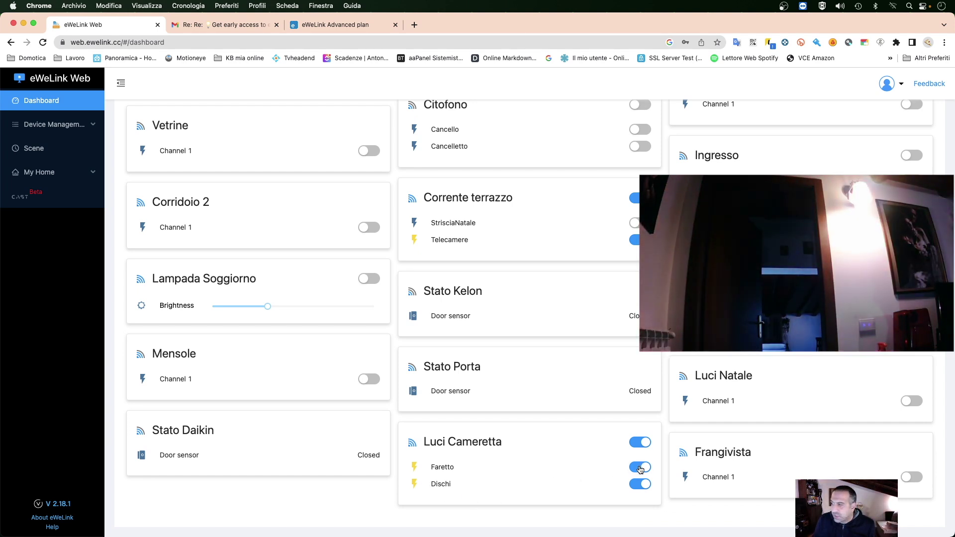
pyautogui.scroll(5, 556, 374)
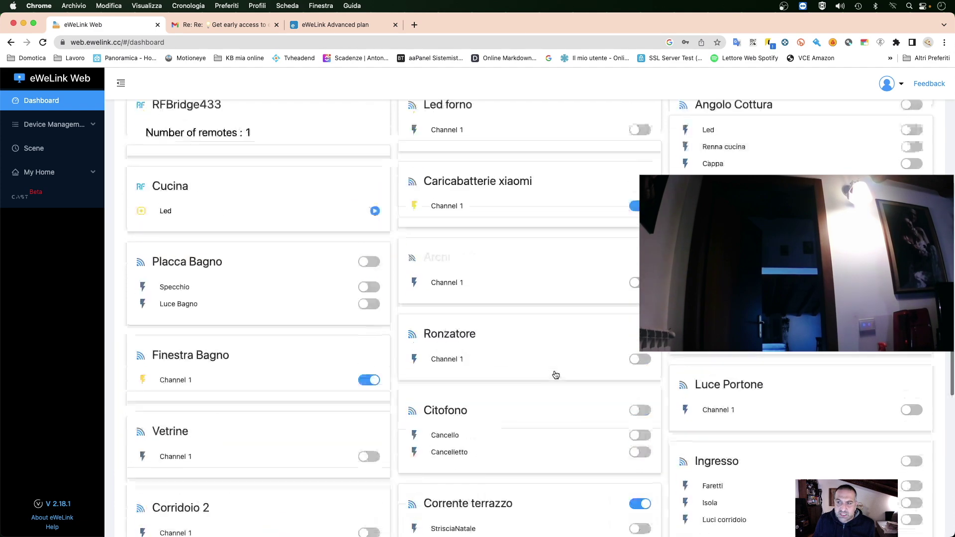
pyautogui.scroll(8, 555, 374)
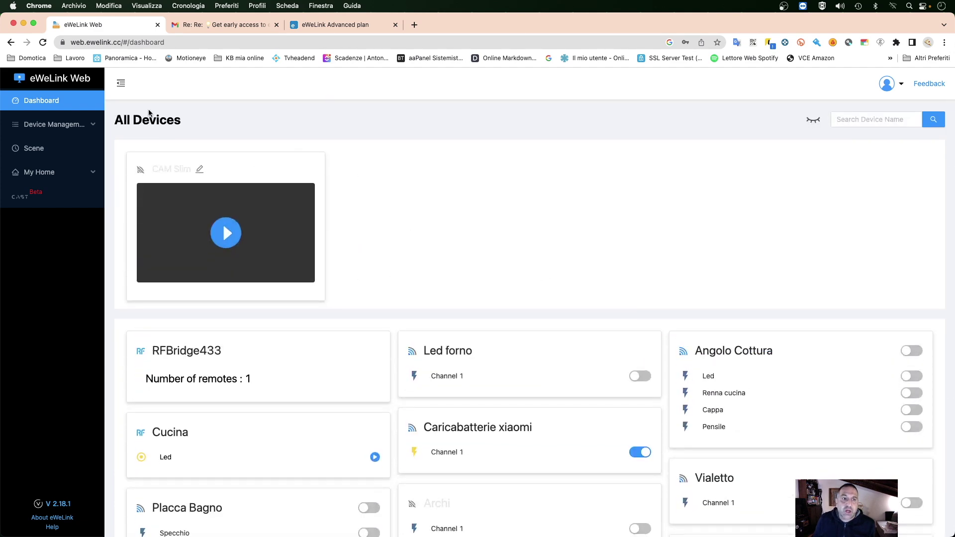
pyautogui.scroll(-13, 654, 354)
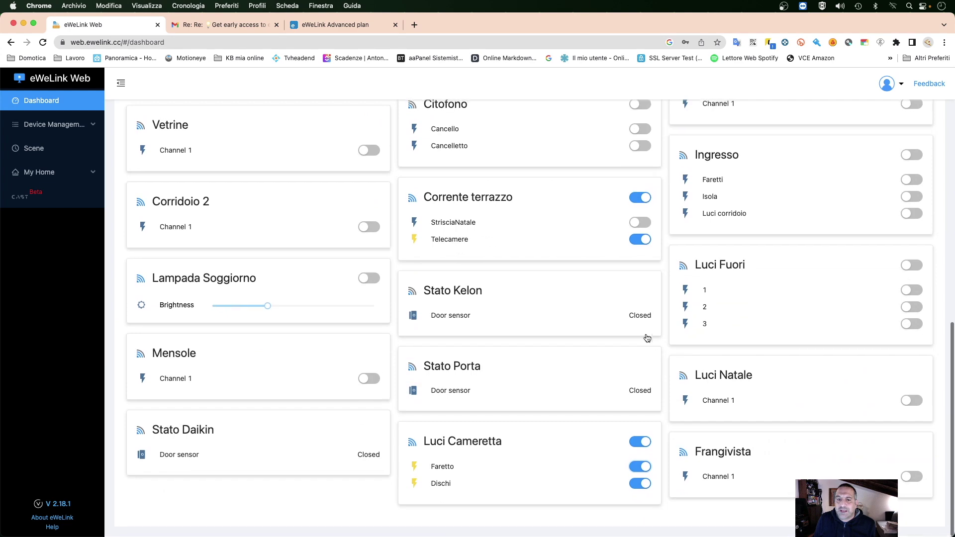
pyautogui.scroll(13, 582, 198)
pyautogui.scroll(-9, 562, 411)
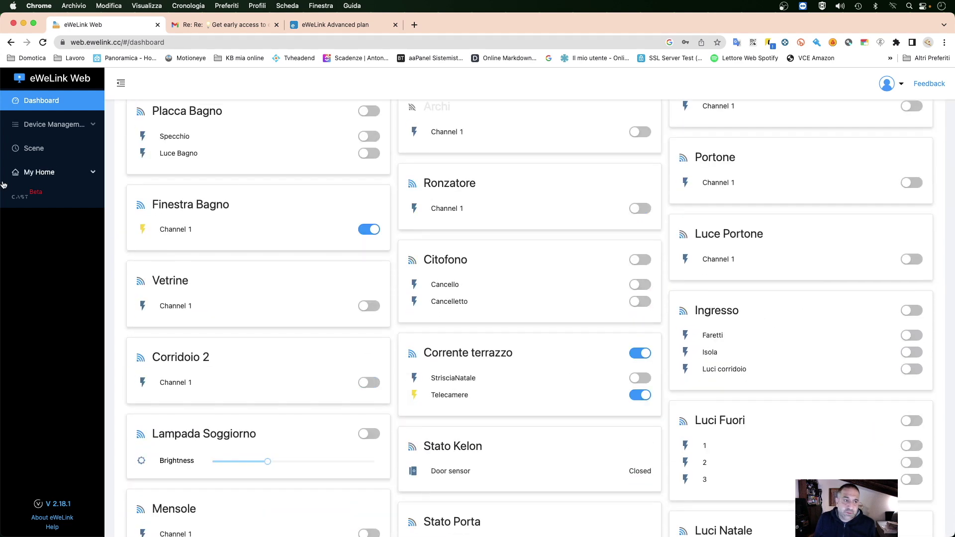
# Delete the existing Test dashboard from eWeLink Cast and confirm the deletion.
pyautogui.click(33, 199)
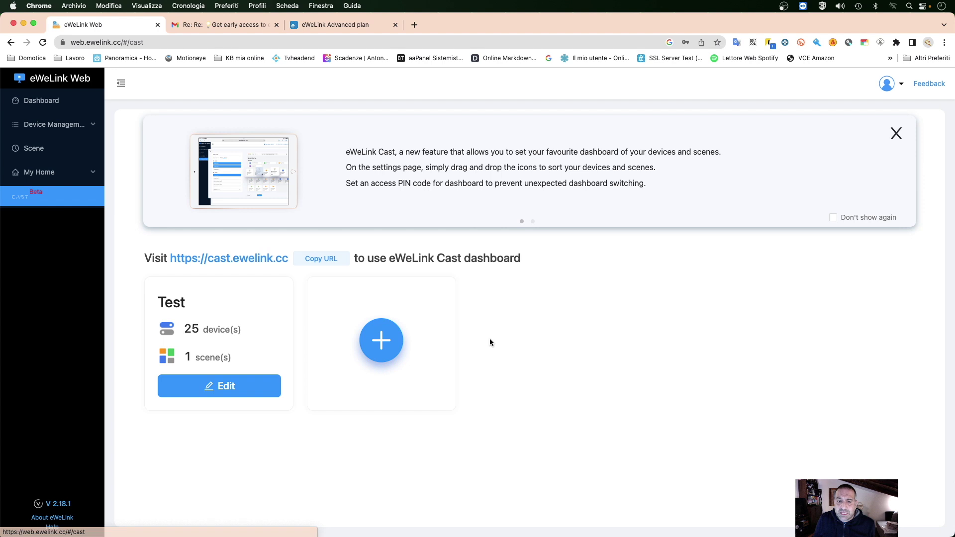
pyautogui.click(218, 391)
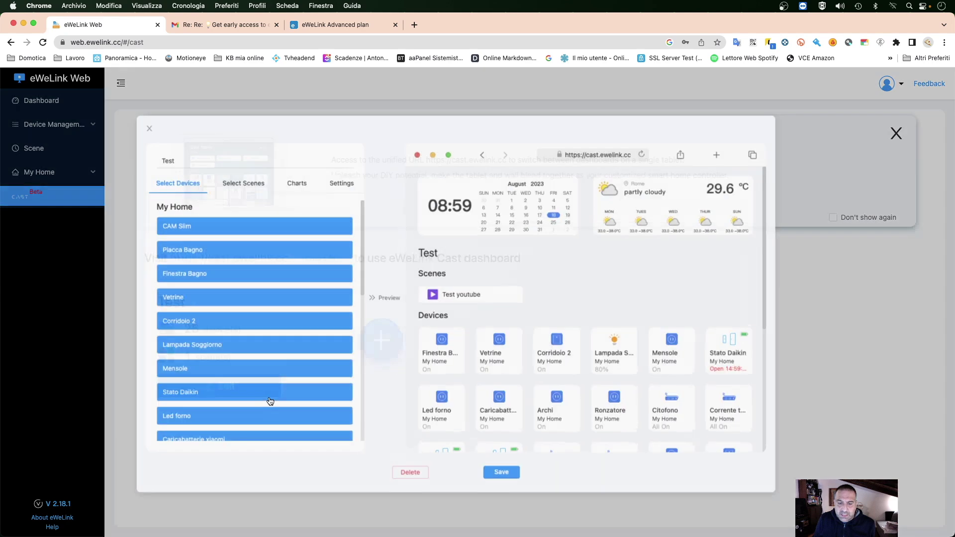
pyautogui.click(418, 485)
pyautogui.press('Return')
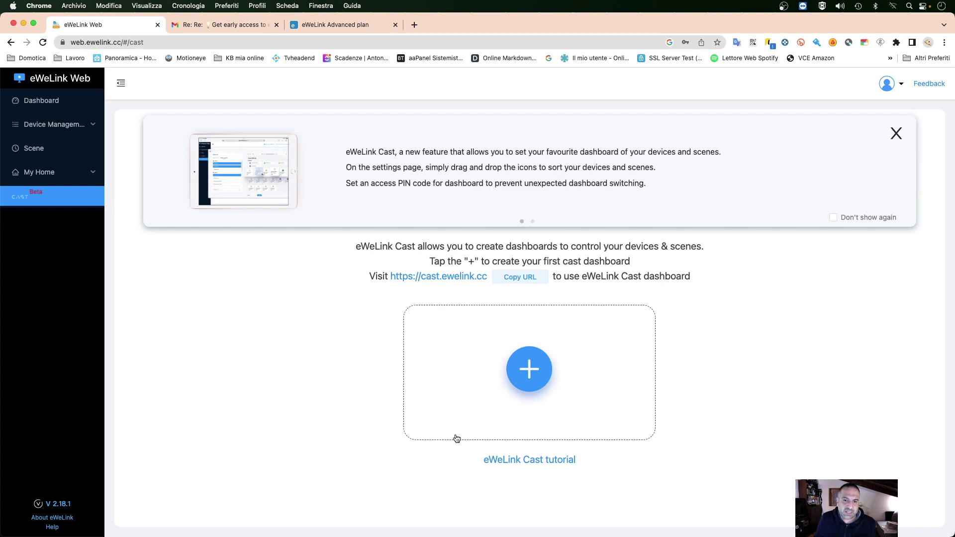
# Start a new cast dashboard and add the My Home devices from CAM Slim through Led forno.
pyautogui.click(524, 374)
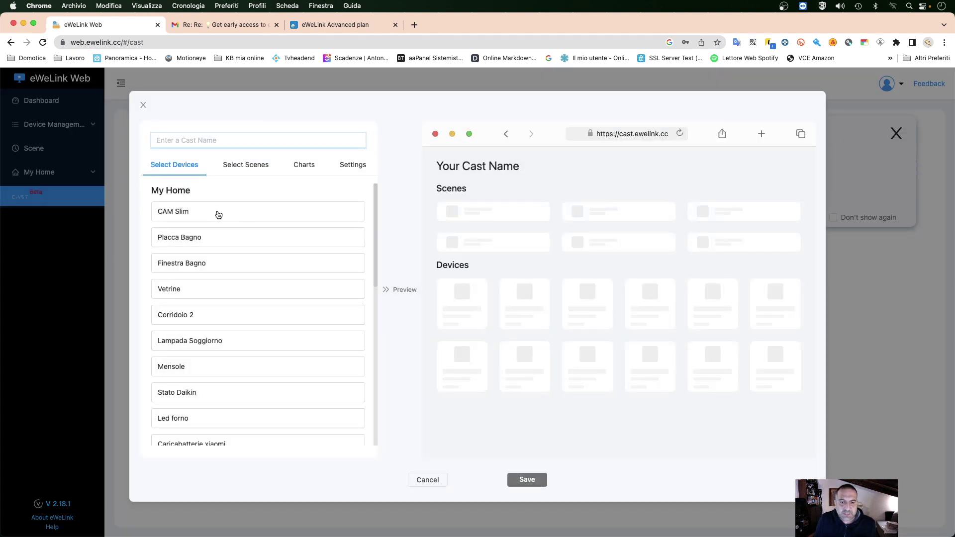
pyautogui.click(180, 212)
pyautogui.click(184, 238)
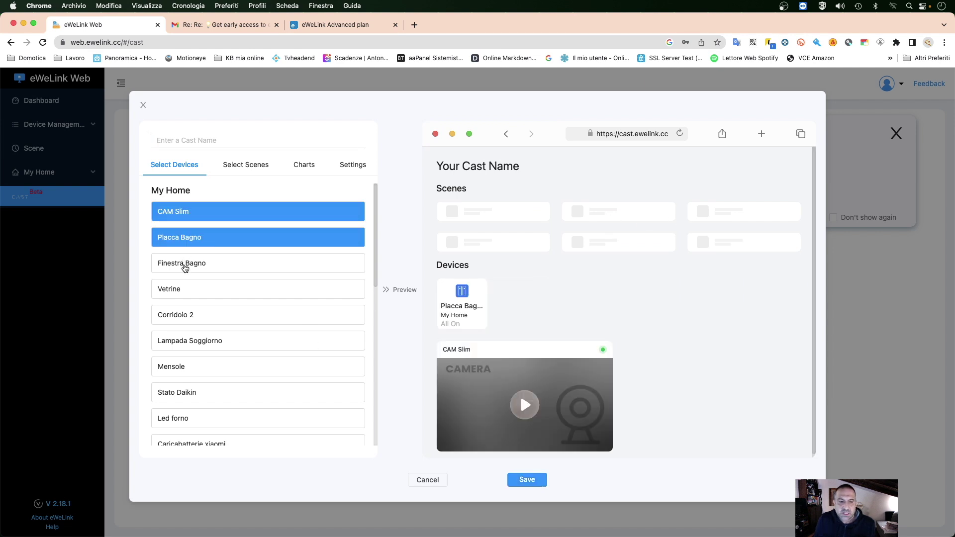
pyautogui.click(185, 265)
pyautogui.click(188, 290)
pyautogui.click(188, 316)
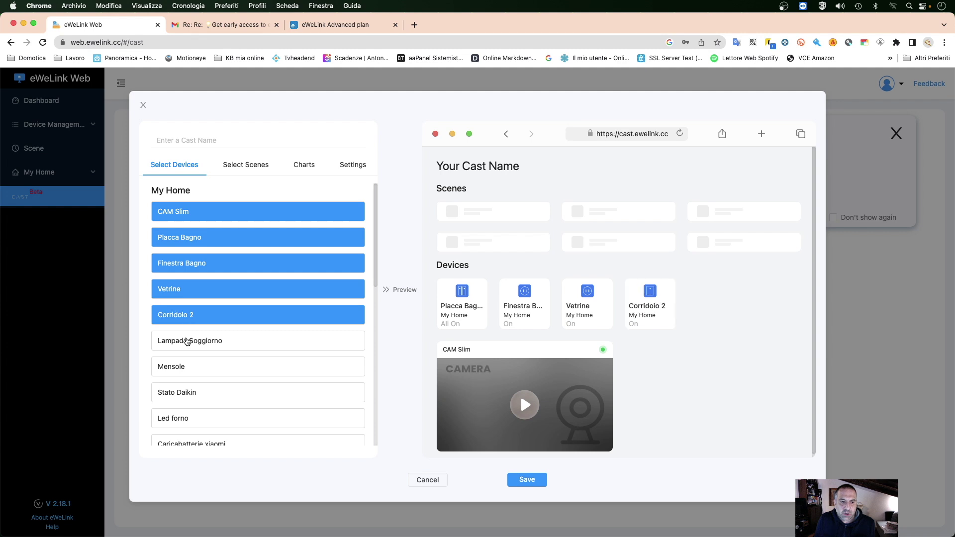
pyautogui.click(189, 341)
pyautogui.click(189, 368)
pyautogui.click(189, 393)
pyautogui.click(187, 417)
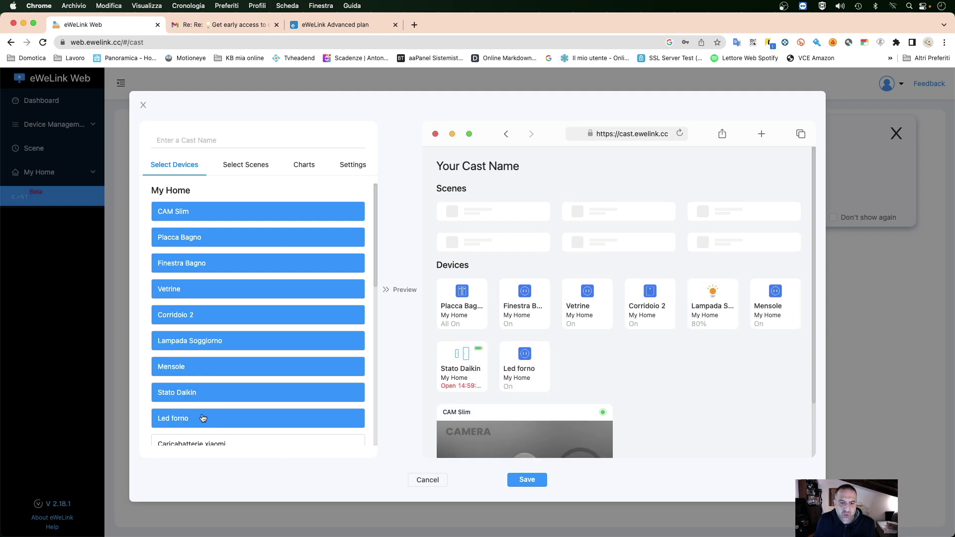
# Add the next six listed devices to the cast, from Caricabatterie xiaomi through Stato Kelon.
pyautogui.scroll(-5, 188, 348)
pyautogui.click(189, 305)
pyautogui.click(199, 331)
pyautogui.click(209, 356)
pyautogui.click(205, 386)
pyautogui.click(207, 405)
pyautogui.click(204, 435)
# Add the remaining devices to the cast, from Stato Porta through Frangivista at the end of the list.
pyautogui.scroll(-5, 268, 398)
pyautogui.click(189, 197)
pyautogui.click(191, 222)
pyautogui.click(195, 252)
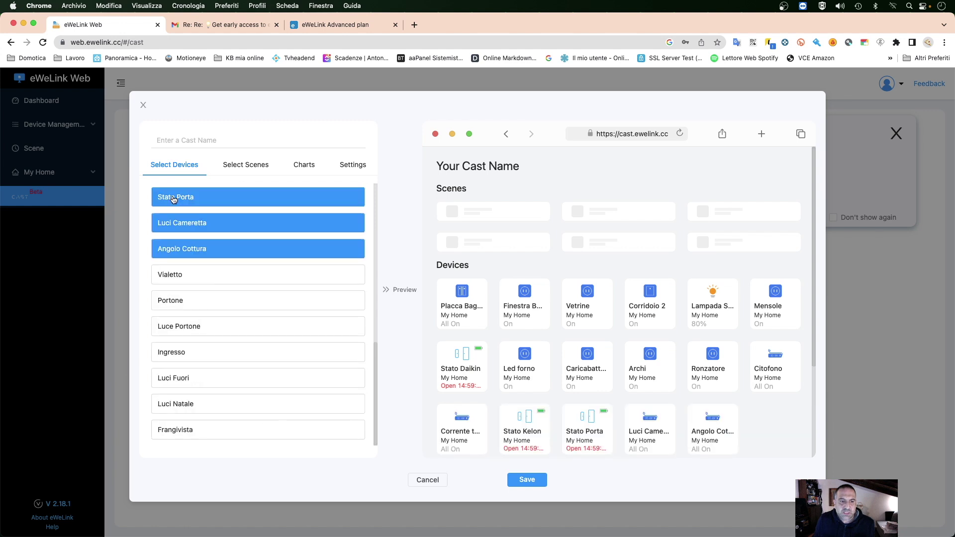
pyautogui.click(208, 275)
pyautogui.click(191, 306)
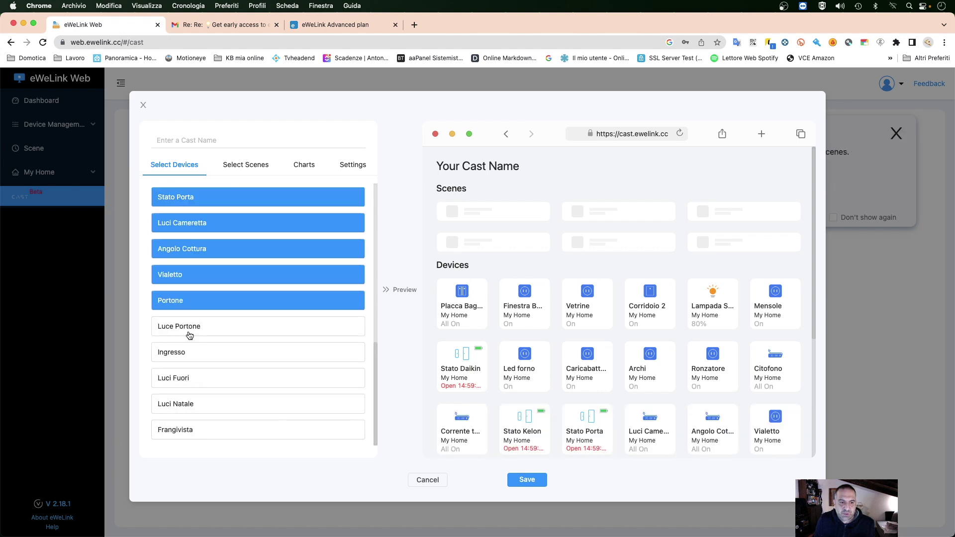
pyautogui.click(189, 332)
pyautogui.click(188, 354)
pyautogui.click(188, 381)
pyautogui.click(187, 408)
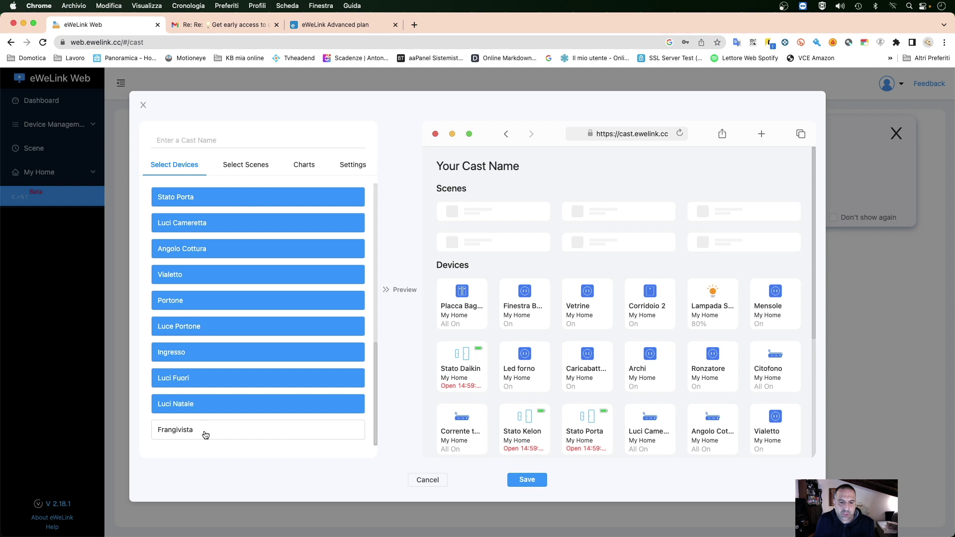
pyautogui.click(204, 431)
pyautogui.scroll(5, 233, 394)
pyautogui.scroll(3, 234, 394)
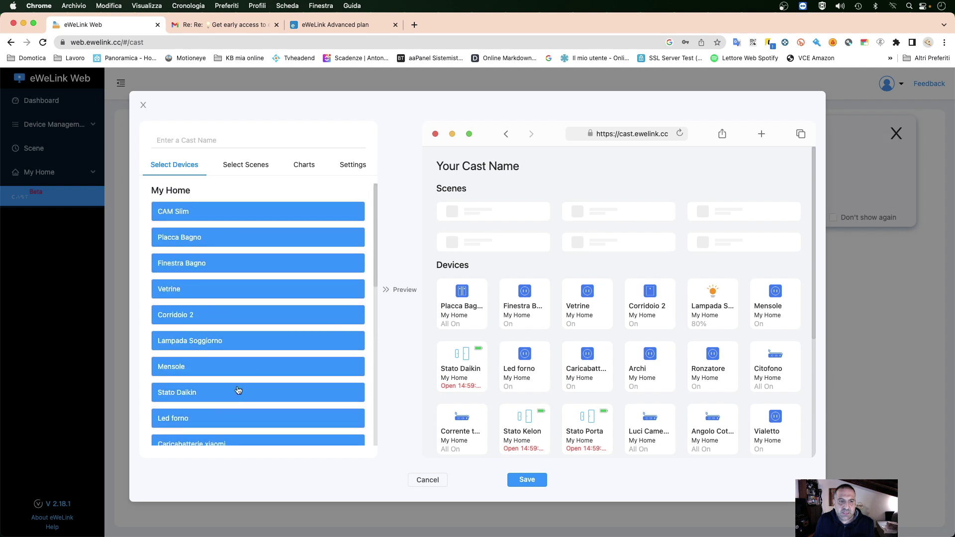
# Add the Test youtube scene to the cast and check the history chart options and the dashboard preview.
pyautogui.click(247, 174)
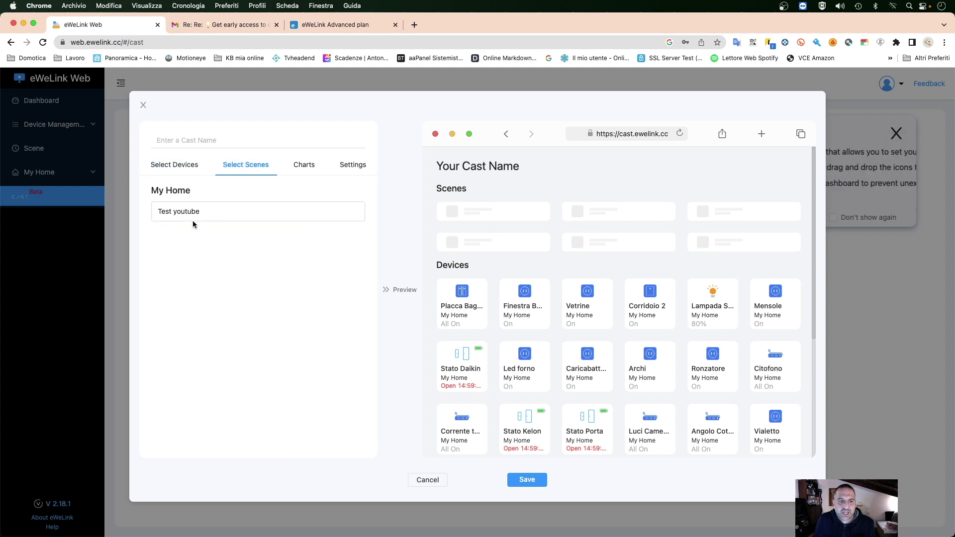
pyautogui.click(194, 219)
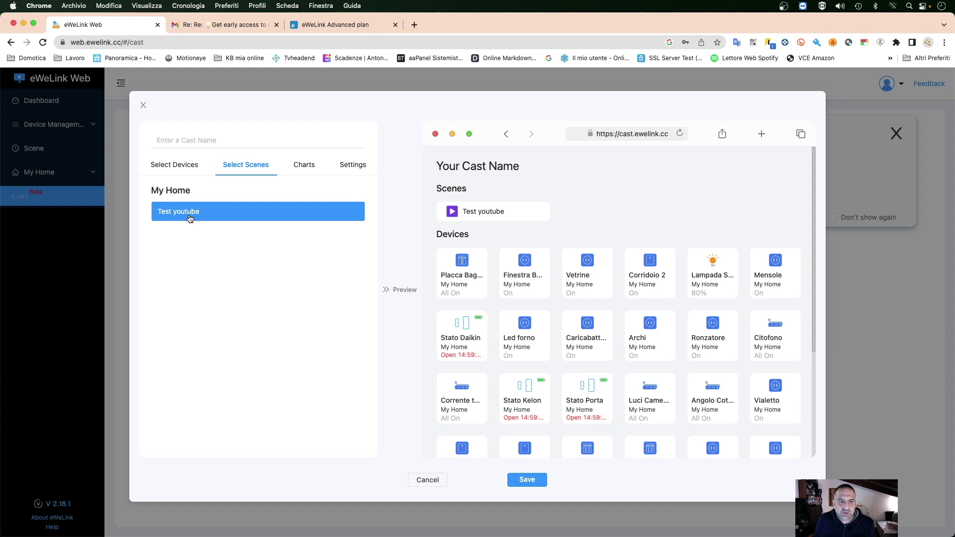
pyautogui.click(305, 165)
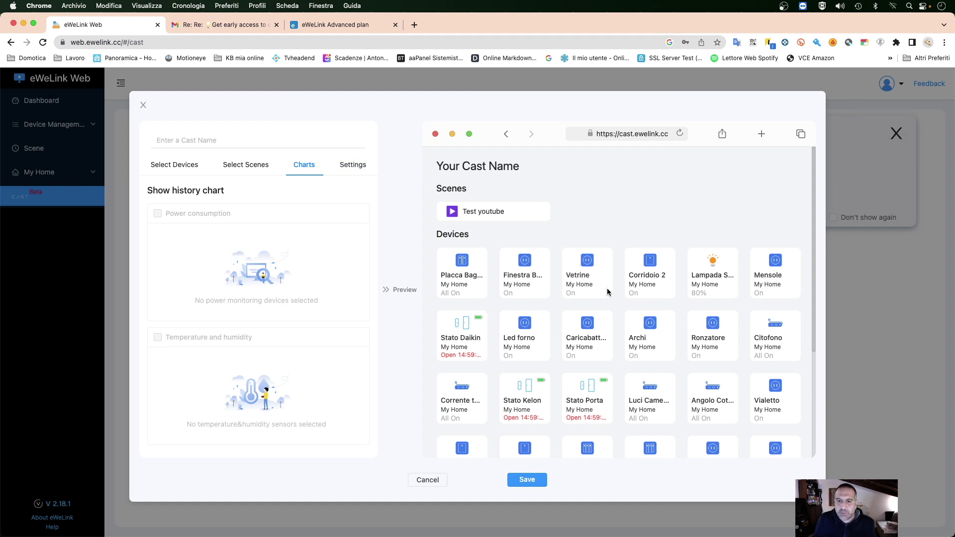
pyautogui.scroll(-3, 646, 348)
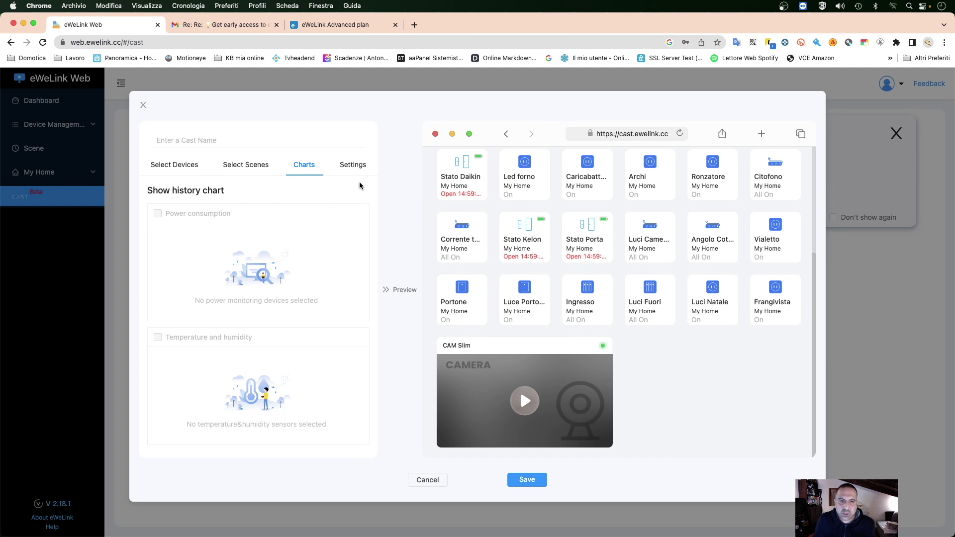
# Set the cast's background color to the dark teal-blue swatch, second in the row.
pyautogui.click(352, 166)
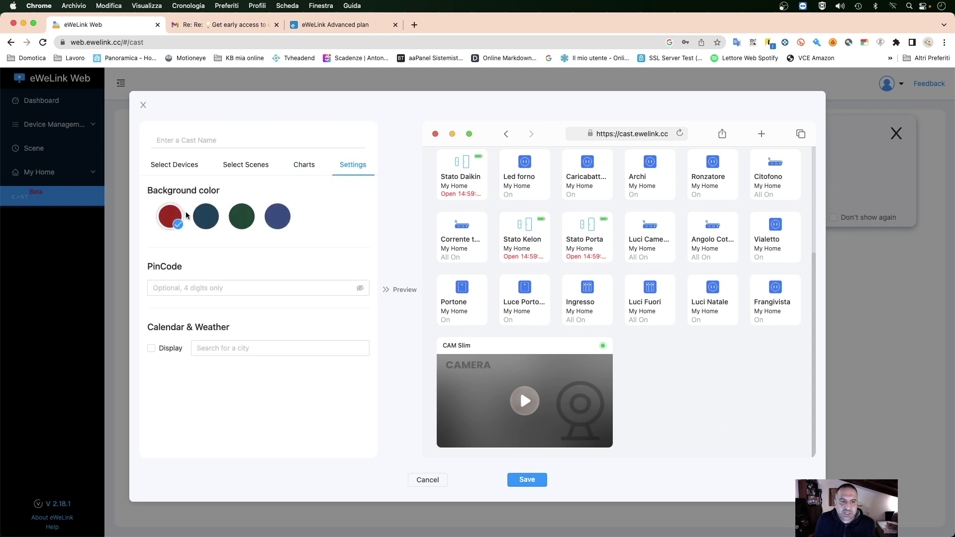
pyautogui.click(206, 219)
pyautogui.click(238, 219)
pyautogui.click(194, 222)
pyautogui.click(211, 286)
pyautogui.click(223, 254)
pyautogui.click(205, 287)
pyautogui.click(208, 272)
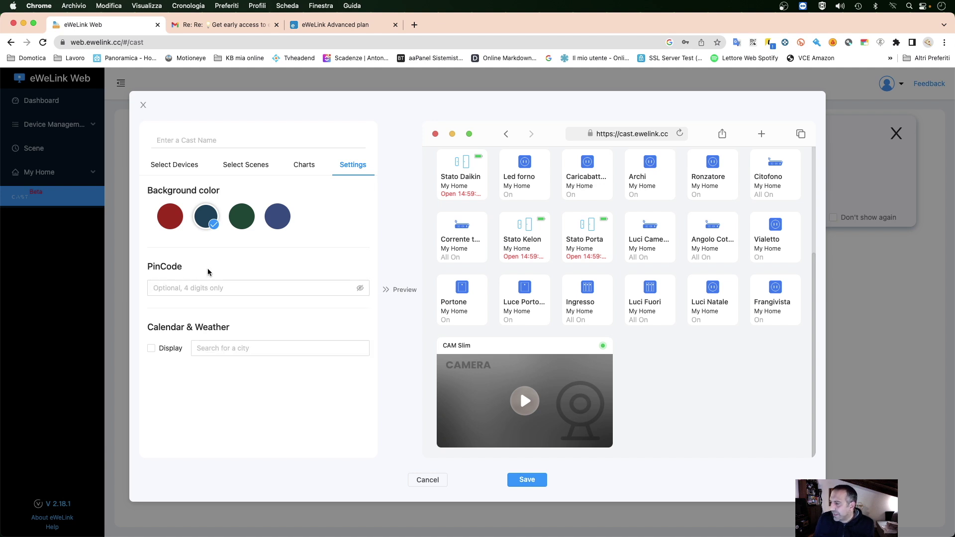
# Display the calendar and weather on the cast for the city Rome (United States Maine Kennebec County).
pyautogui.click(152, 349)
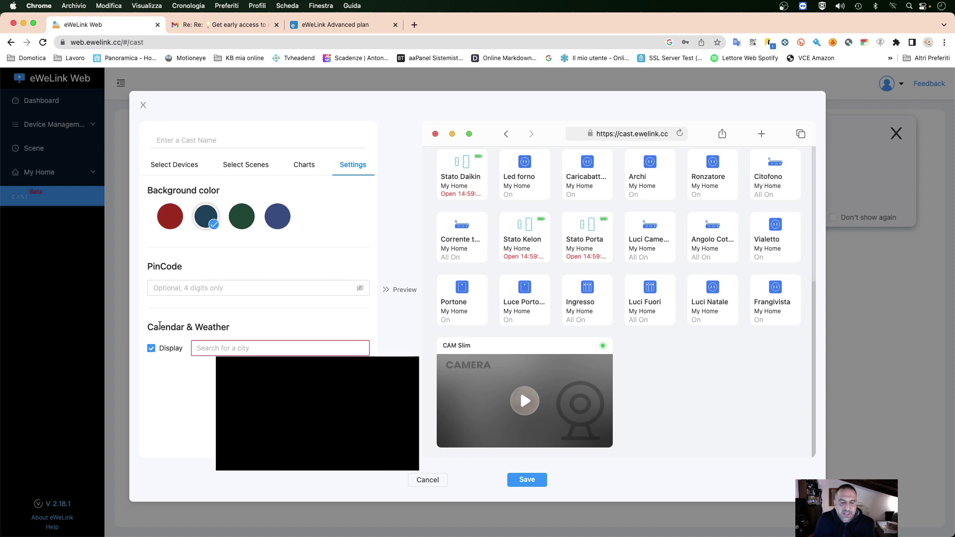
pyautogui.click(227, 345)
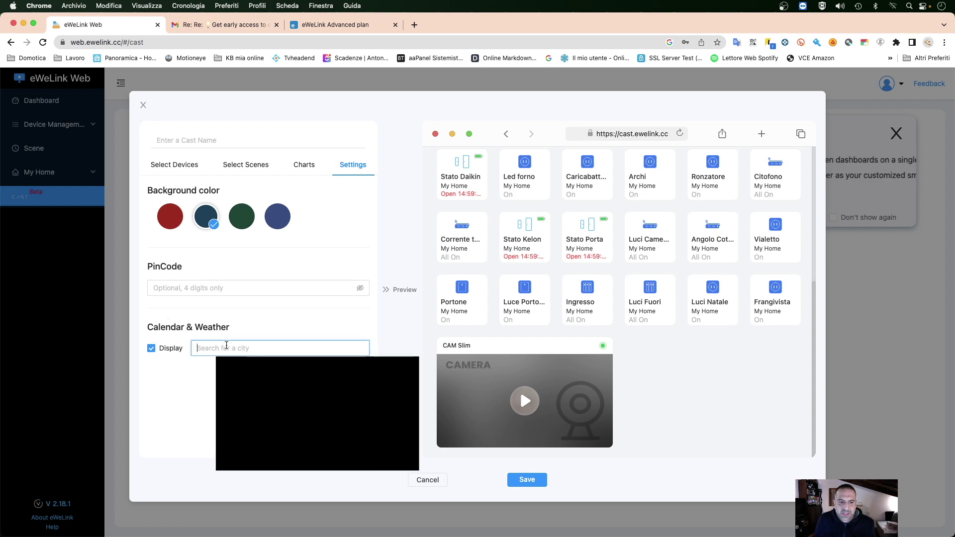
pyautogui.write('Rome, Ityalya')
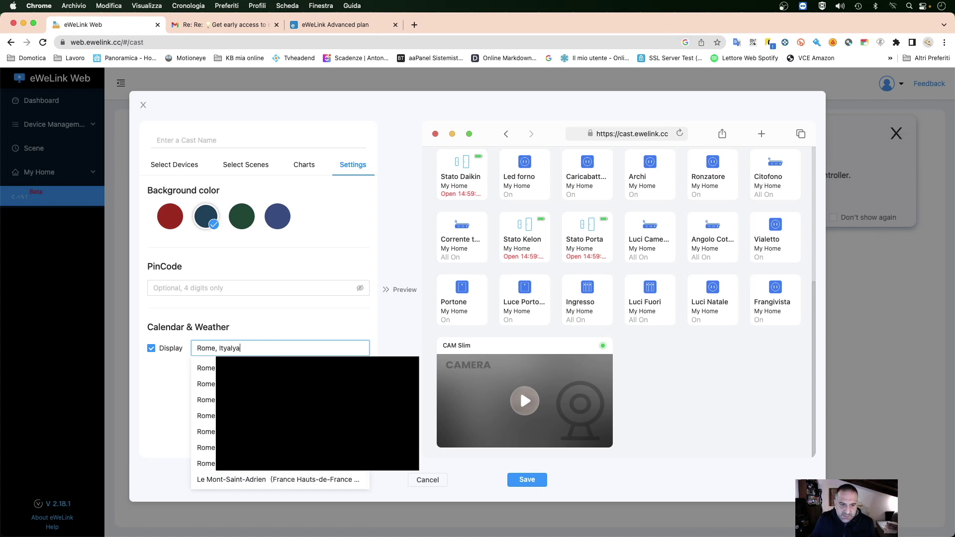
pyautogui.press('BackSpace')
pyautogui.press('BackSpace')
pyautogui.press('BackSpace')
pyautogui.press('BackSpace')
pyautogui.press('BackSpace')
pyautogui.press('BackSpace')
pyautogui.click(253, 367)
# Name the cast dashboard "Test Youtube" and save it.
pyautogui.click(527, 481)
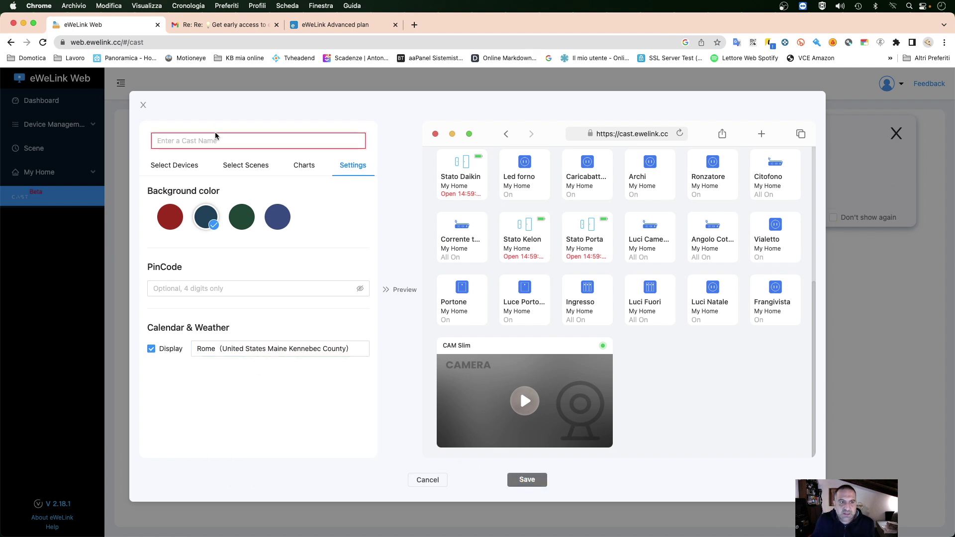
pyautogui.write('Test Youtube')
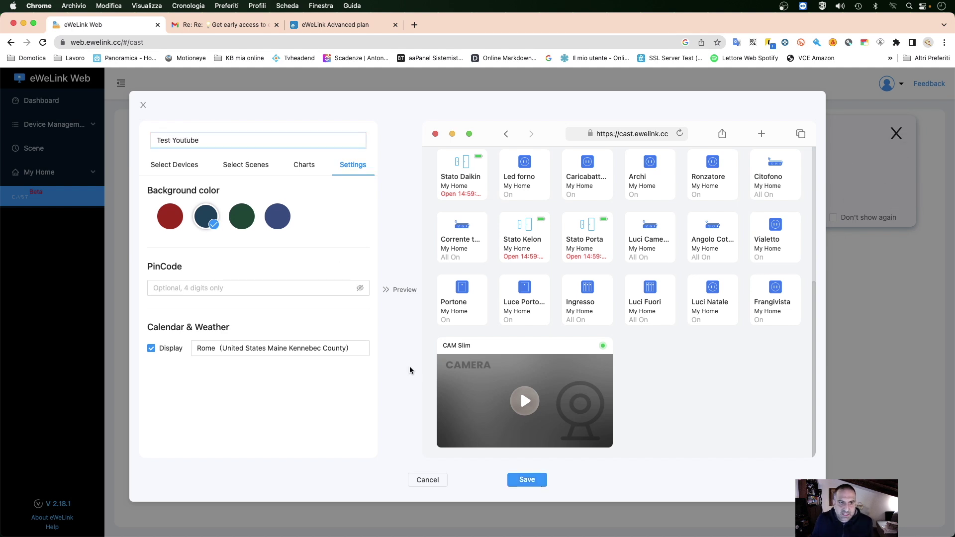
pyautogui.click(529, 480)
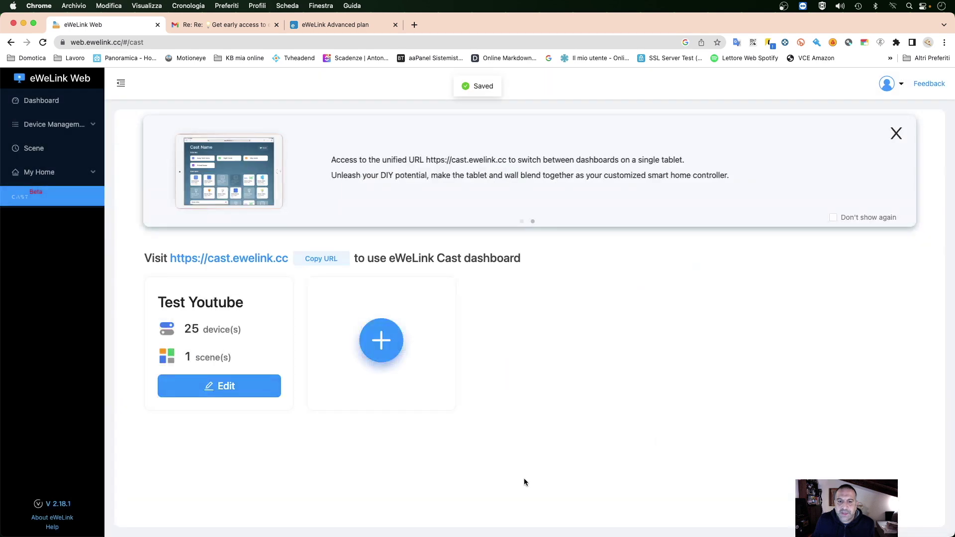
# Copy the cast dashboard URL and open it in a new browser tab.
pyautogui.click(315, 260)
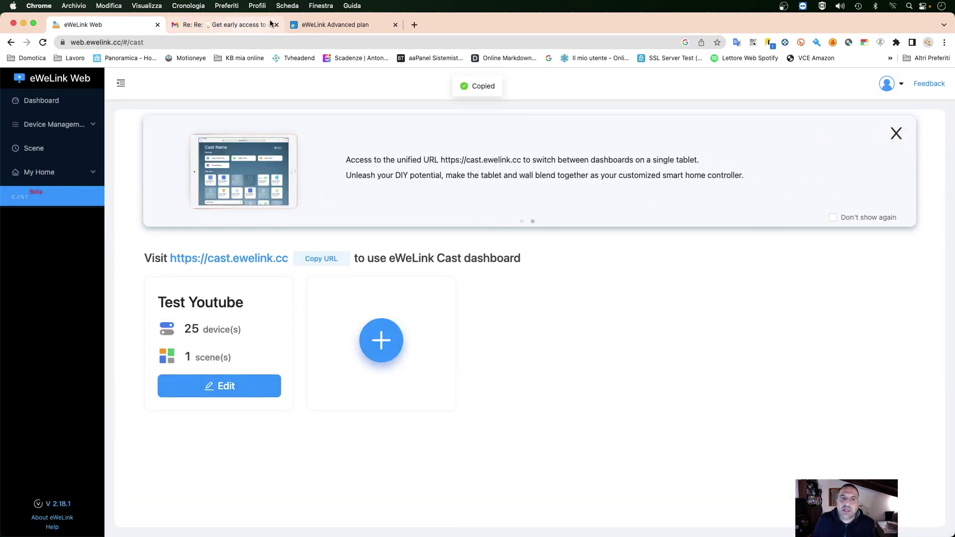
pyautogui.click(413, 25)
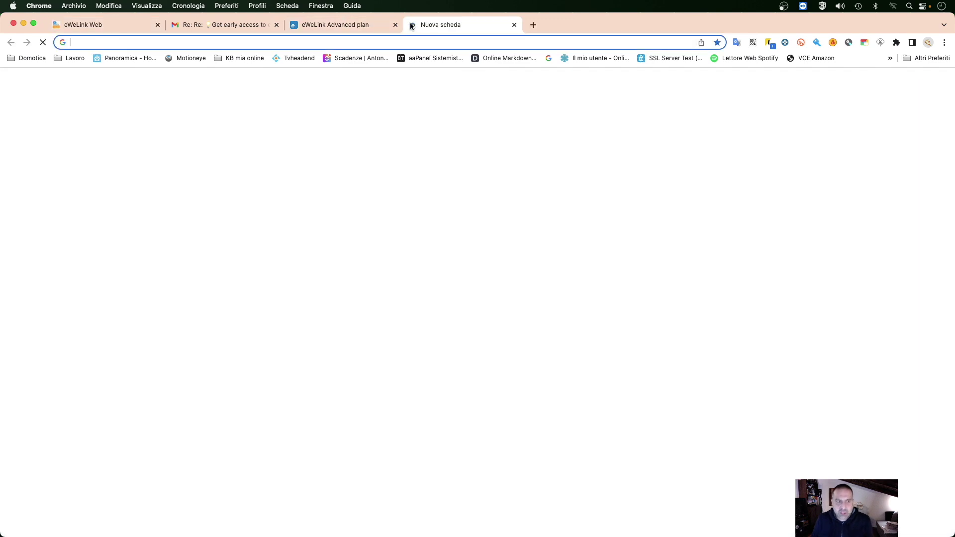
pyautogui.press('super+v')
pyautogui.press('Return')
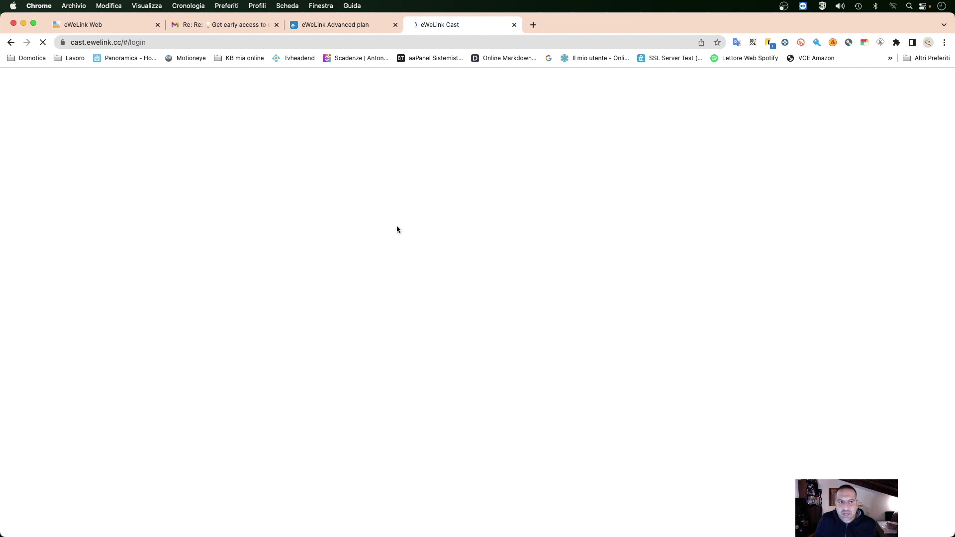
pyautogui.press('F11')
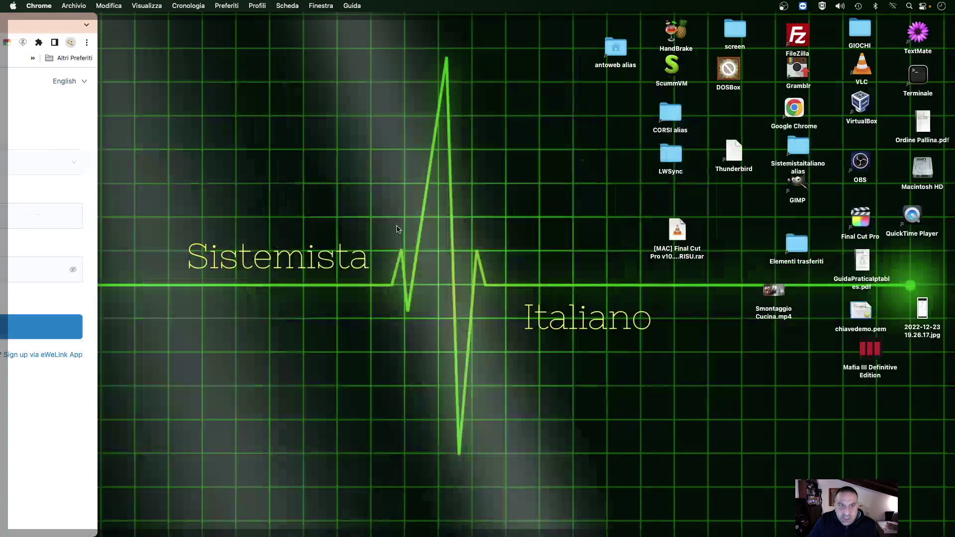
pyautogui.press('F11')
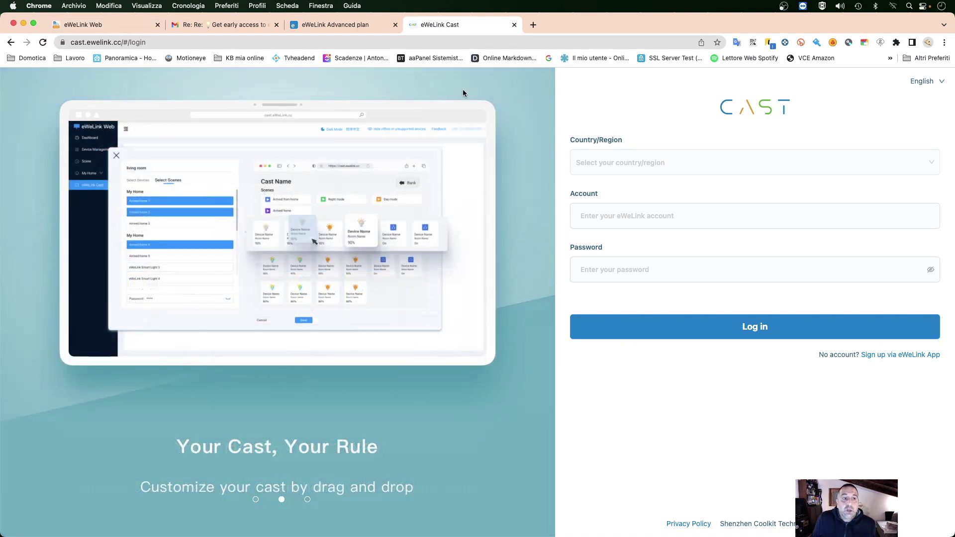
# Log in to eWeLink Cast with the country/region set to +39 Italy.
pyautogui.click(586, 175)
pyautogui.write('italy')
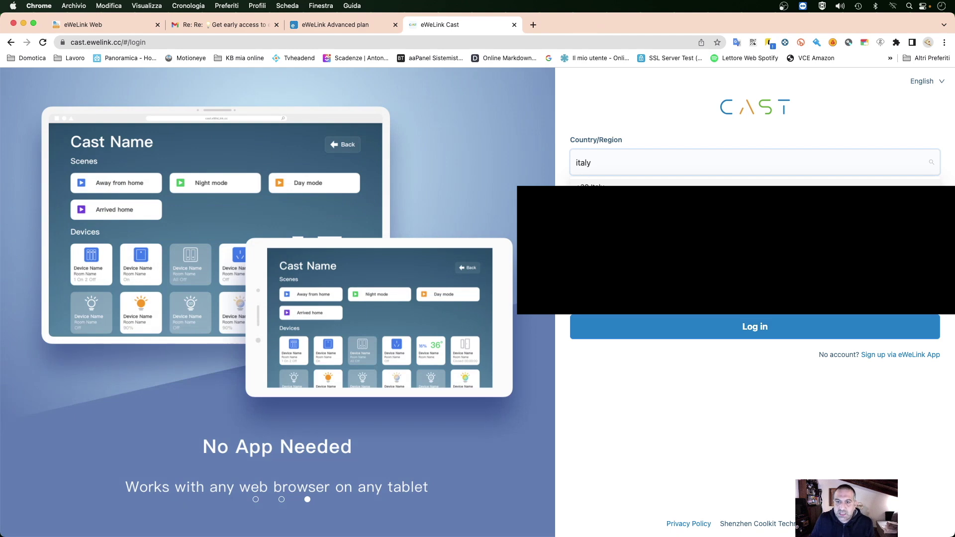
pyautogui.click(591, 185)
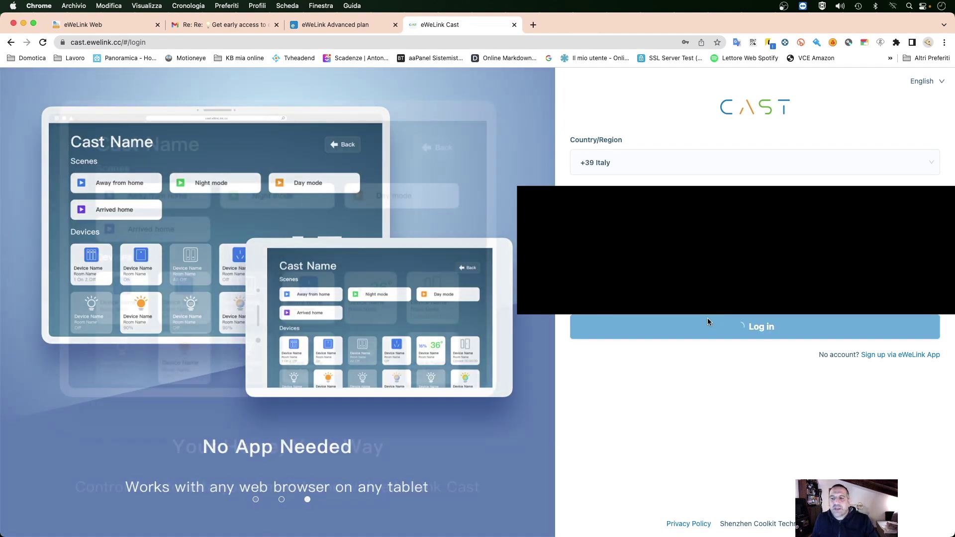
pyautogui.click(707, 319)
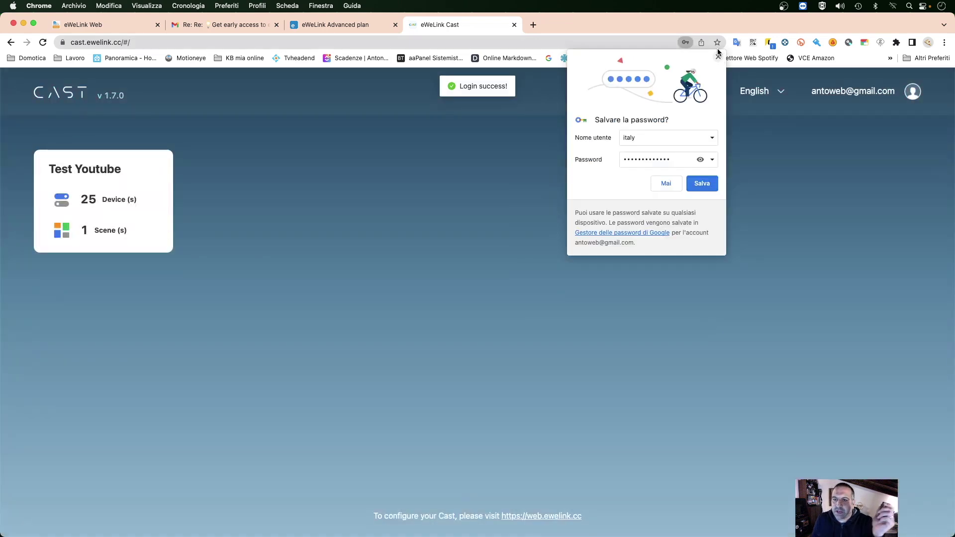
# Open the Test Youtube cast dashboard and put the browser in full screen.
pyautogui.click(108, 152)
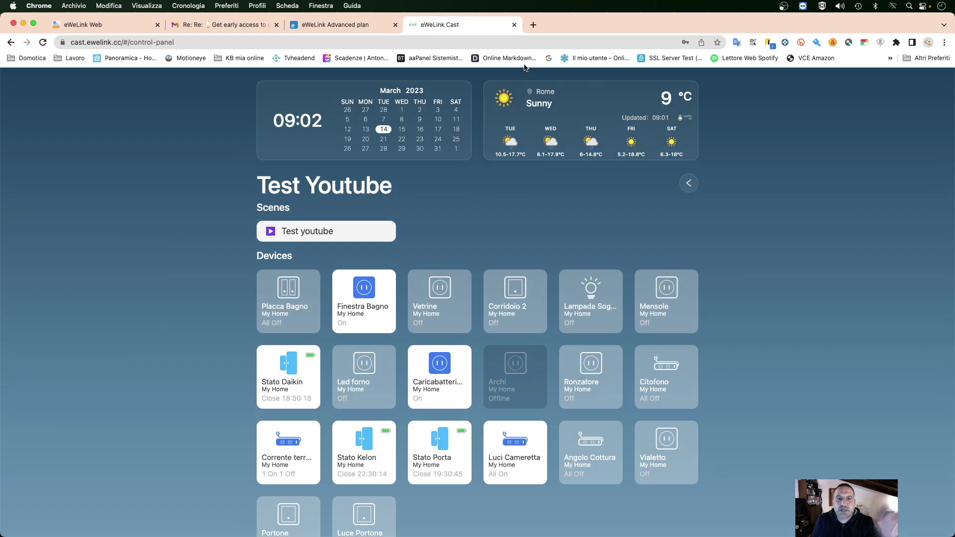
pyautogui.click(319, 6)
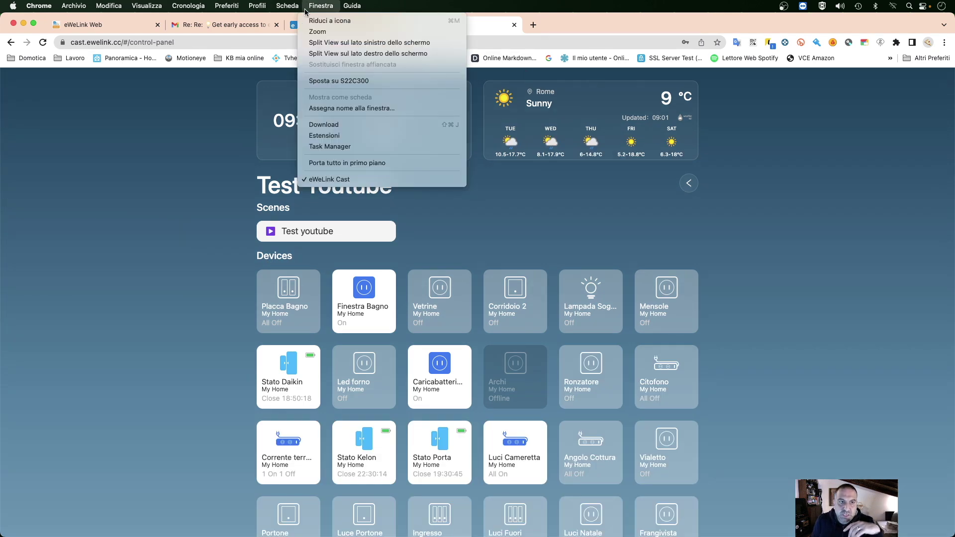
pyautogui.click(672, 18)
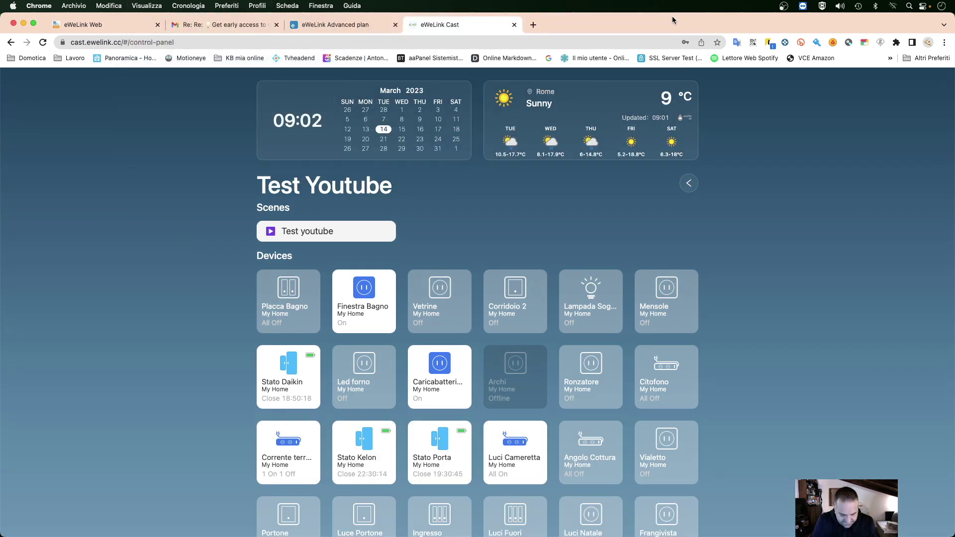
pyautogui.press('ctrl+super+f')
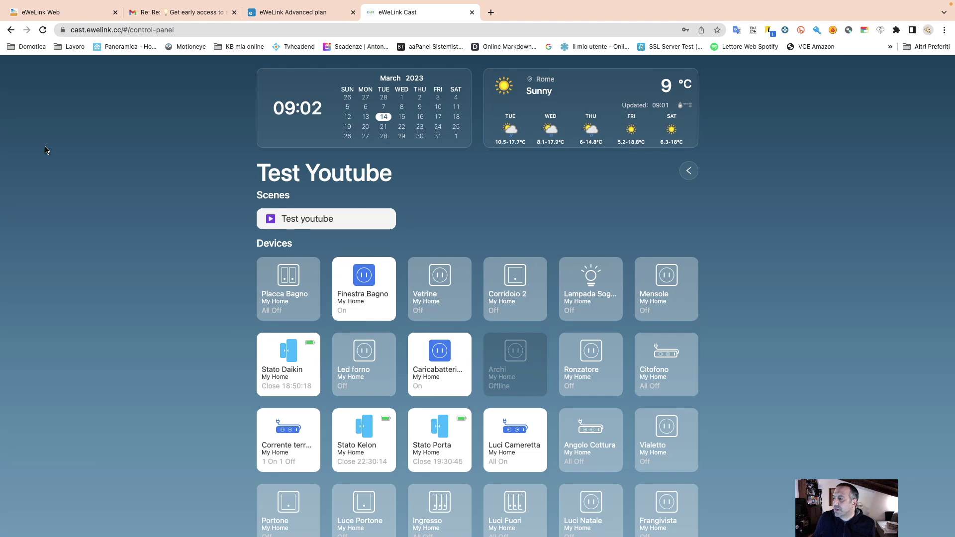
# Look over the full-screen Test Youtube dashboard, then leave full screen and view the same page in the normal window.
pyautogui.scroll(-5, 746, 366)
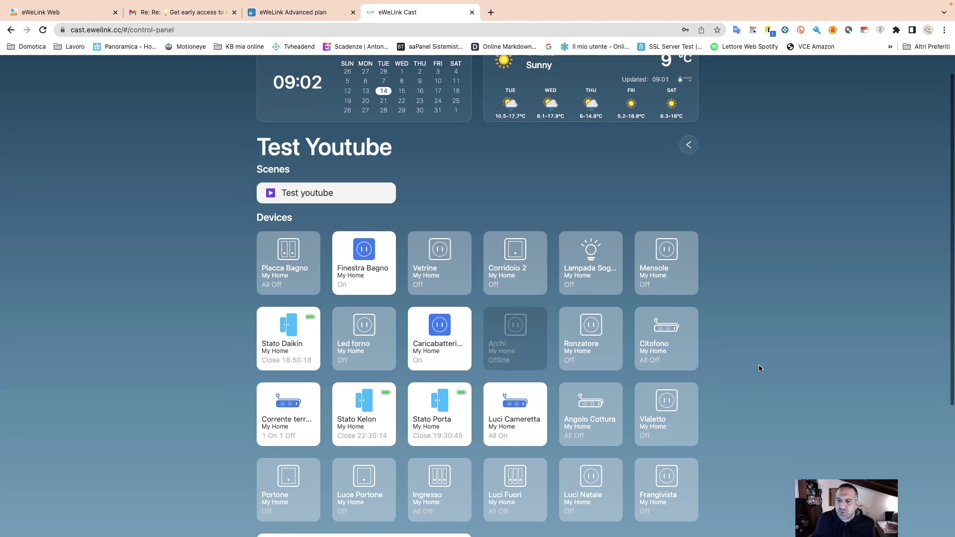
pyautogui.scroll(5, 786, 368)
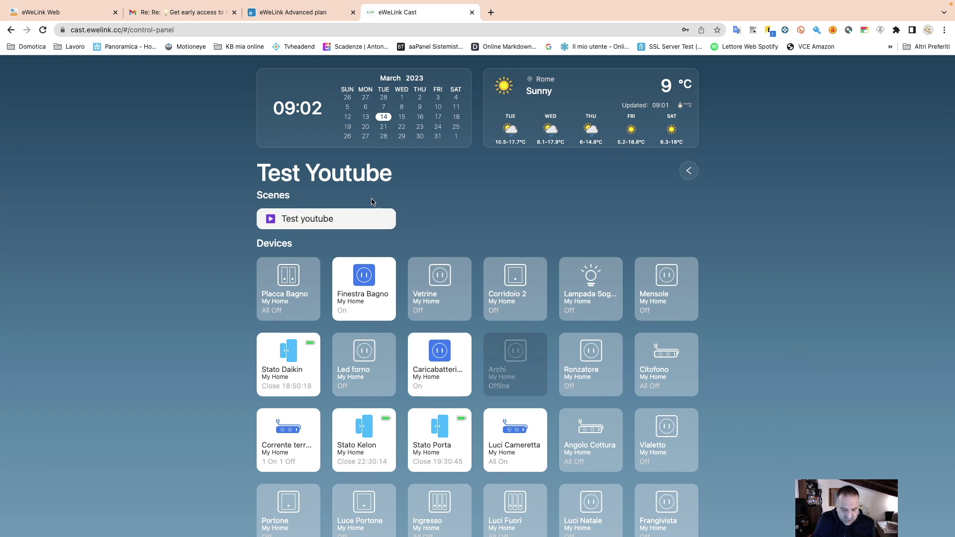
pyautogui.moveTo(532, 5)
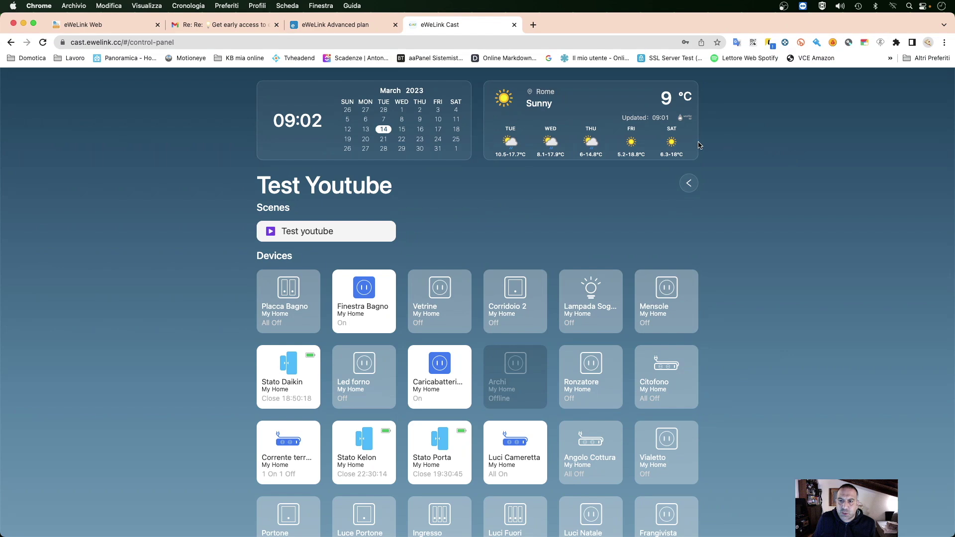
pyautogui.scroll(-3, 756, 286)
pyautogui.scroll(3, 756, 286)
pyautogui.scroll(-1, 363, 128)
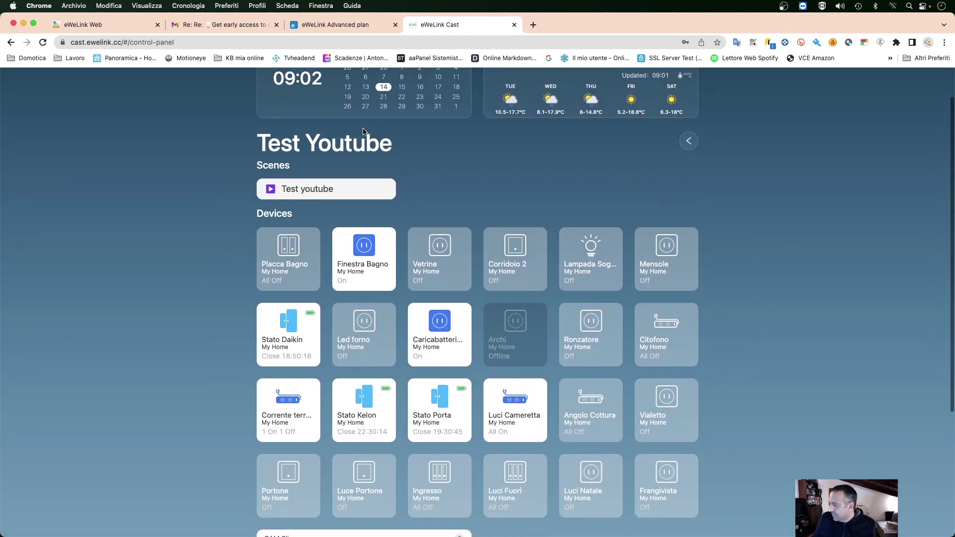
pyautogui.scroll(1, 364, 129)
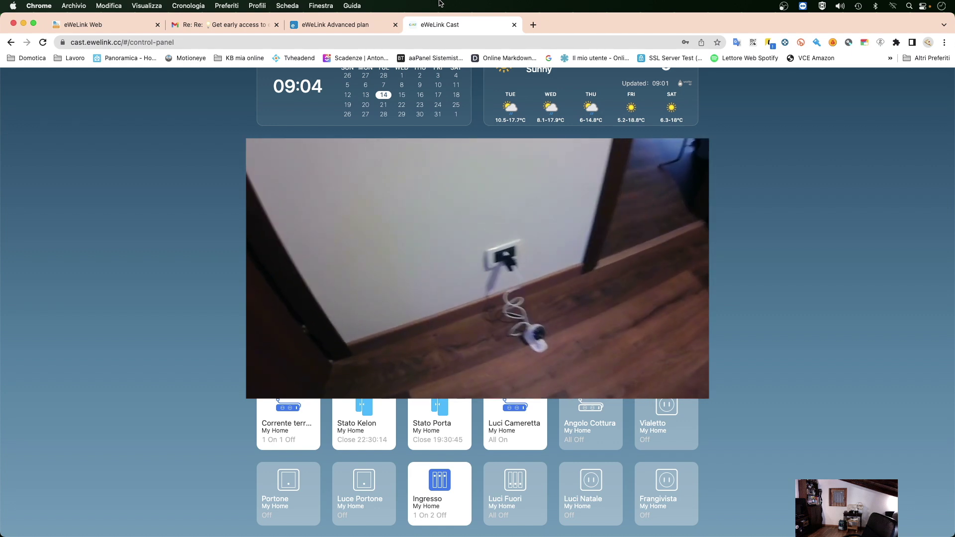
# Reload the cast dashboard and start the CAM Slim camera stream.
pyautogui.click(43, 43)
pyautogui.click(40, 45)
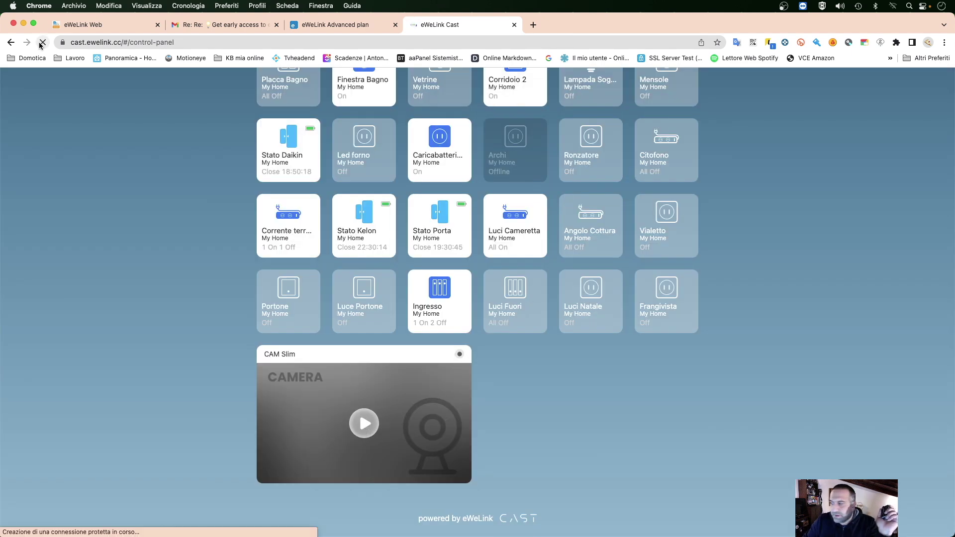
pyautogui.click(363, 423)
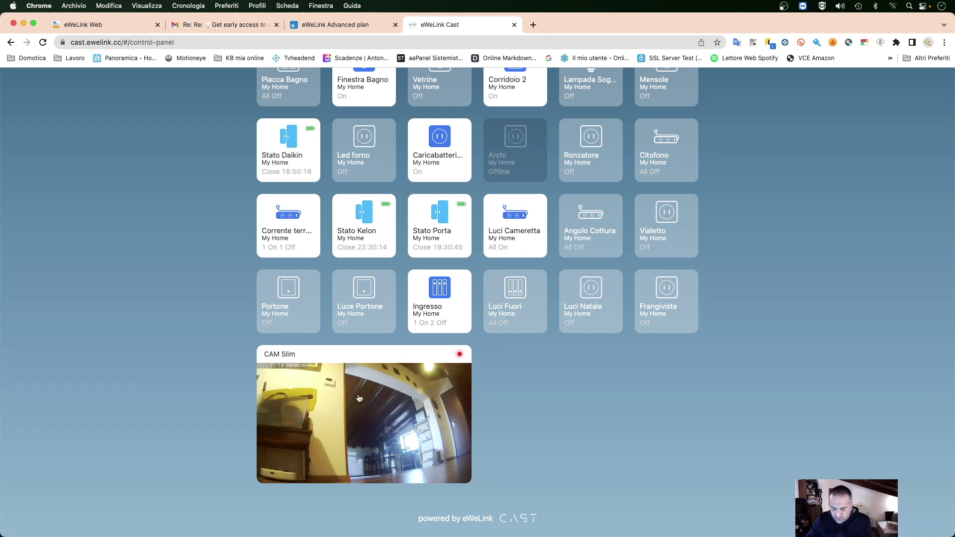
# Run the Test youtube scene from the cast dashboard.
pyautogui.scroll(5, 353, 341)
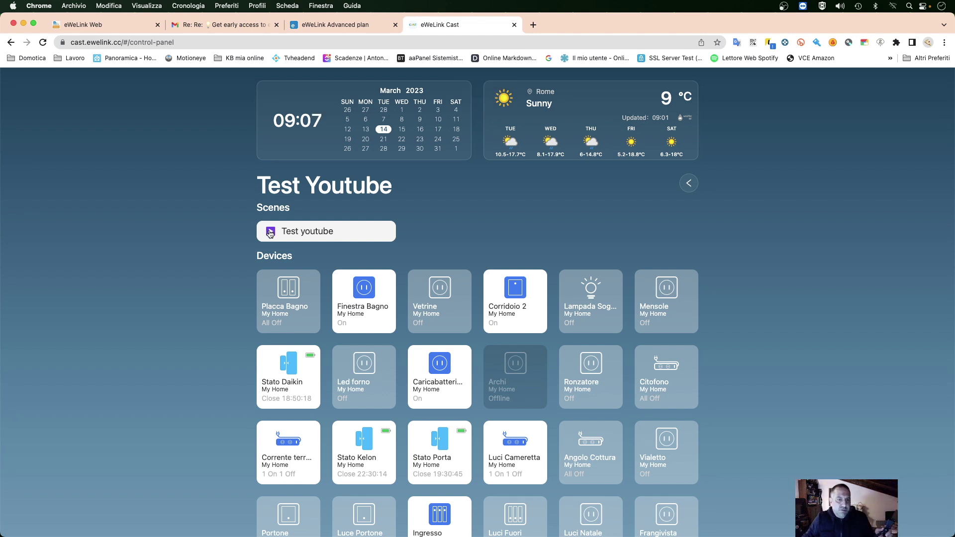
pyautogui.click(270, 233)
pyautogui.click(270, 233)
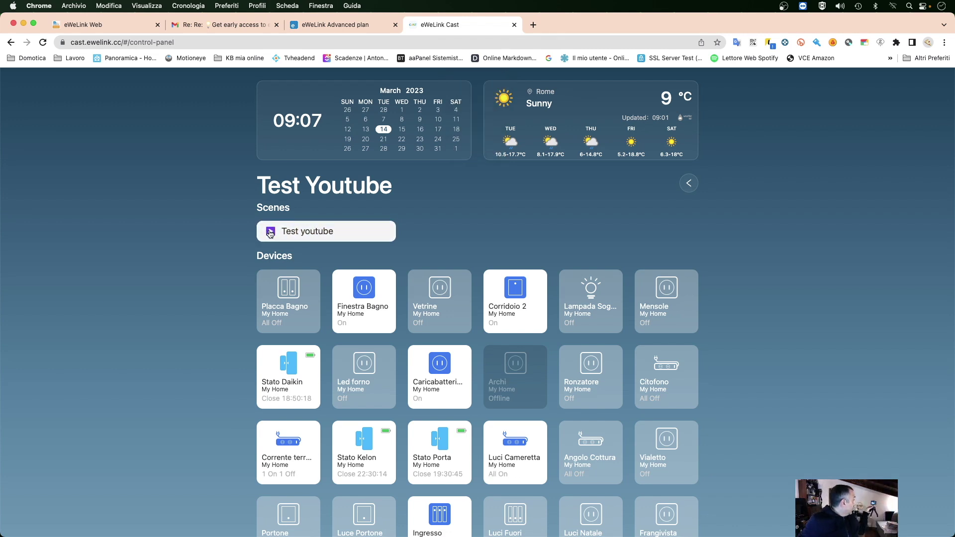
pyautogui.click(270, 234)
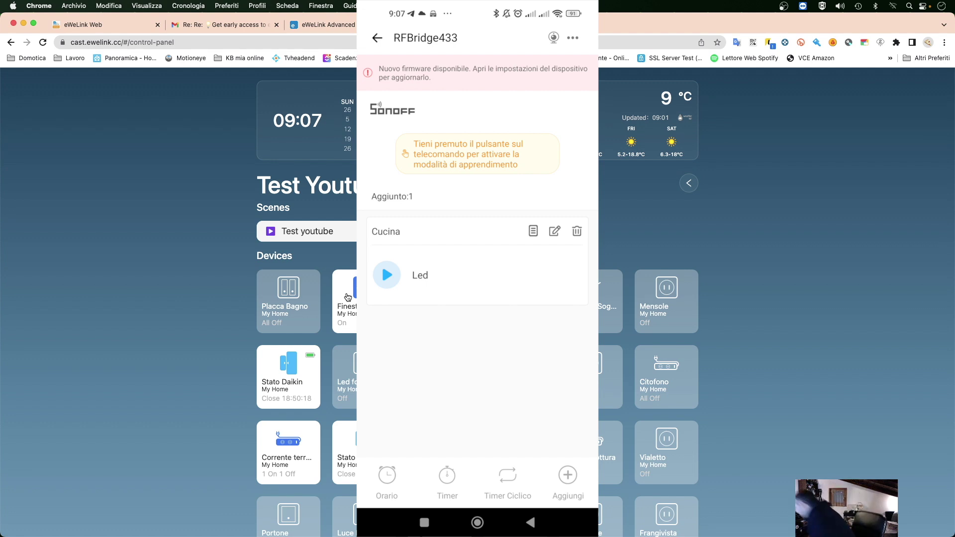
pyautogui.click(347, 298)
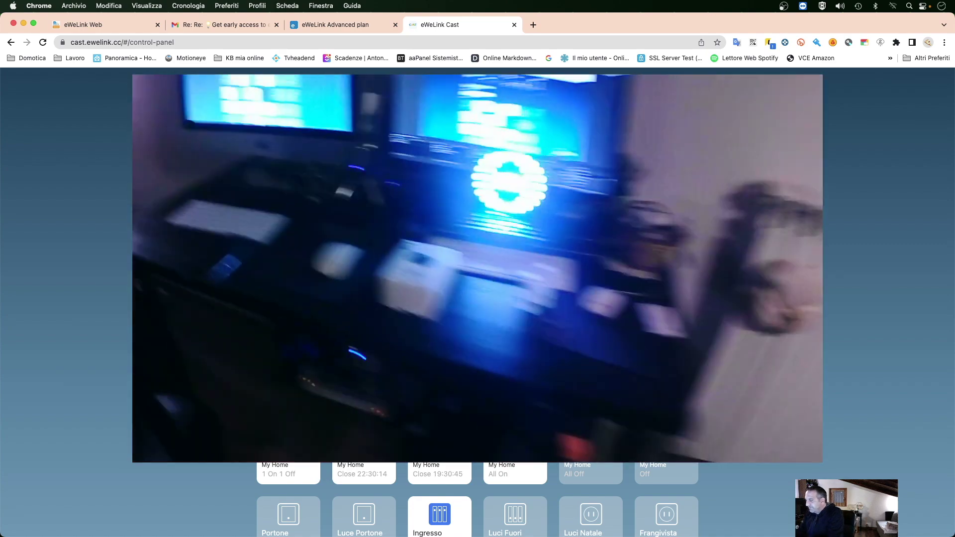
pyautogui.click(100, 341)
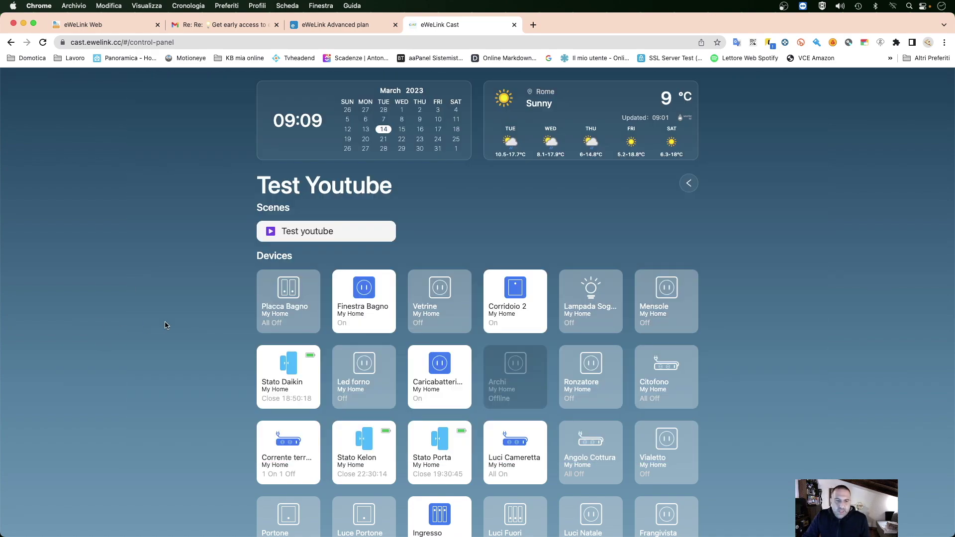
# Examine the device tiles, the CAM Slim live stream and the calendar and weather widgets on the cast dashboard.
pyautogui.scroll(-3, 312, 332)
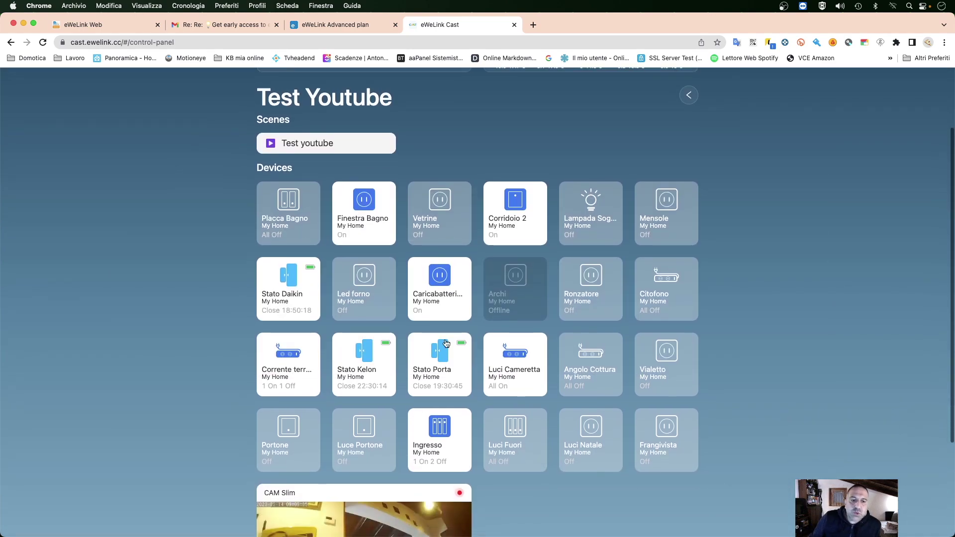
pyautogui.scroll(-1, 440, 202)
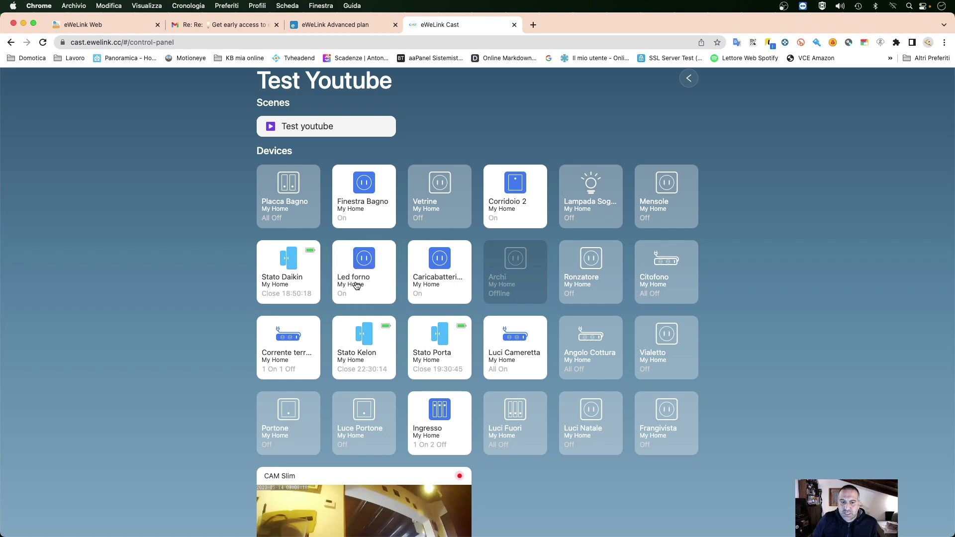
pyautogui.scroll(-1, 549, 326)
pyautogui.scroll(-3, 549, 326)
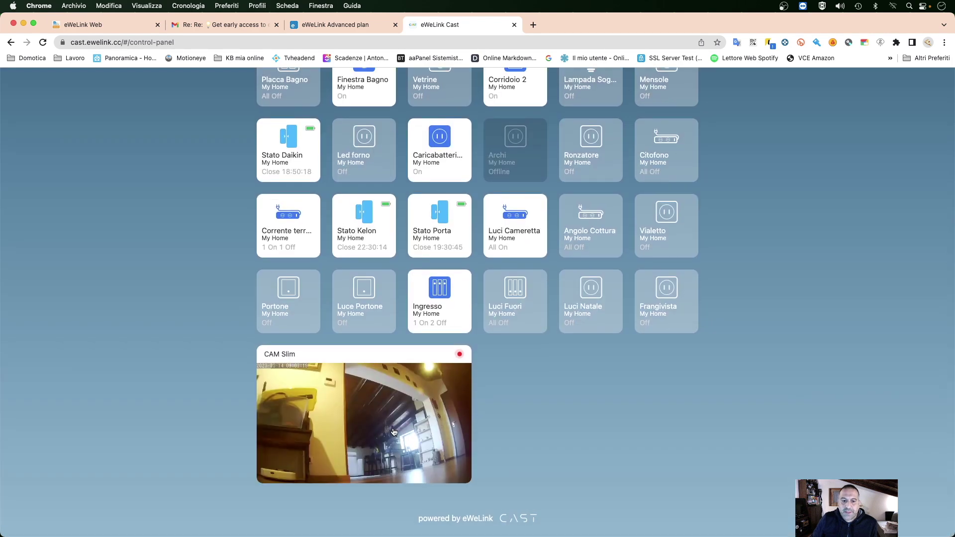
pyautogui.scroll(5, 378, 361)
pyautogui.scroll(2, 378, 361)
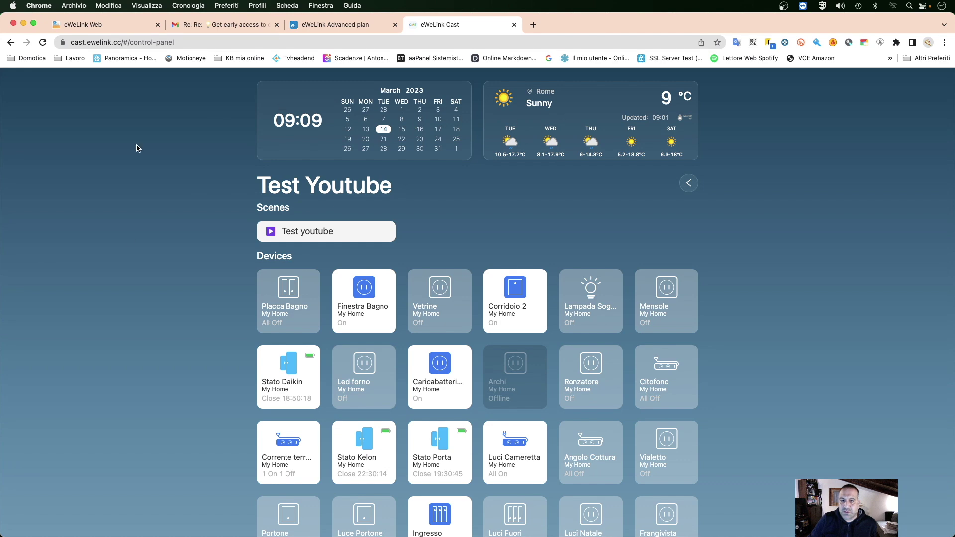
pyautogui.scroll(-5, 410, 271)
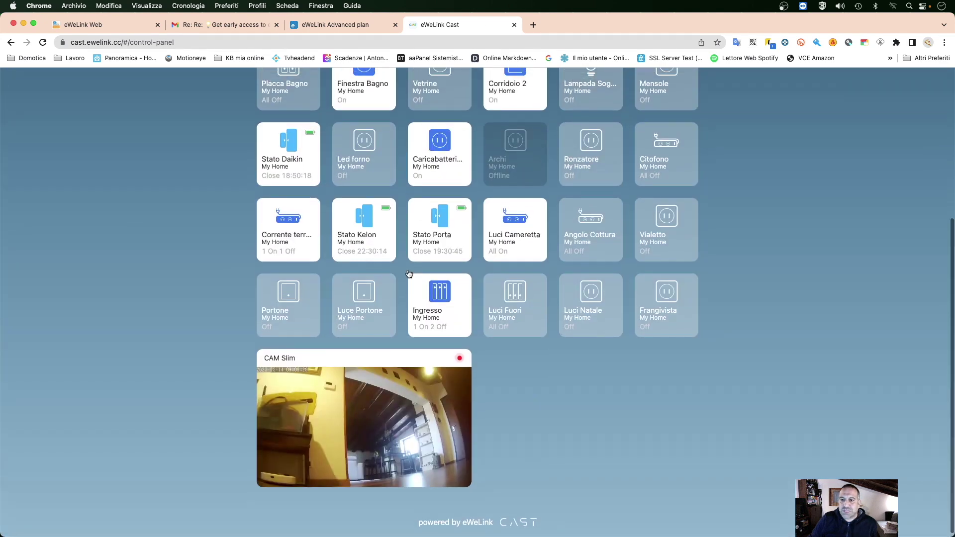
pyautogui.scroll(5, 408, 272)
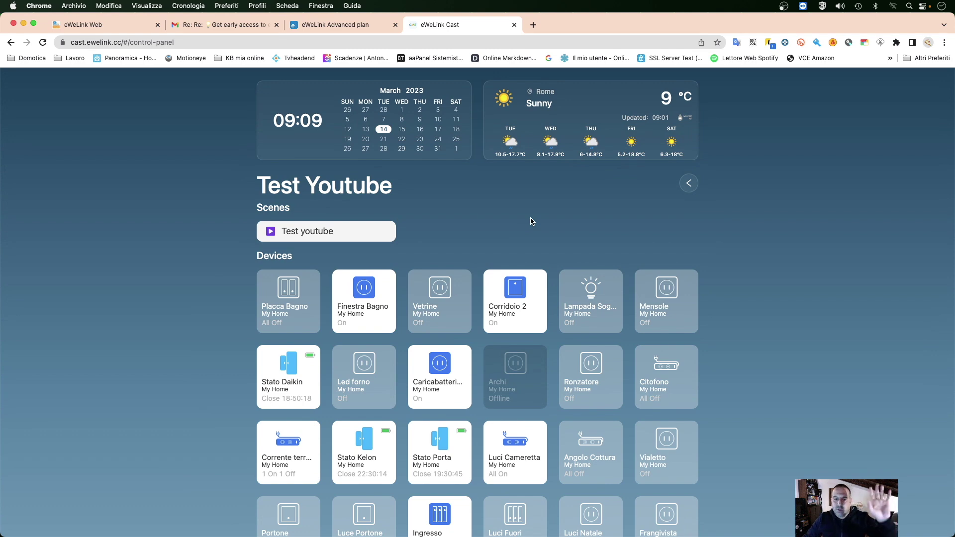
# Try the Luce Portone switch in the last row of devices.
pyautogui.scroll(-5, 421, 193)
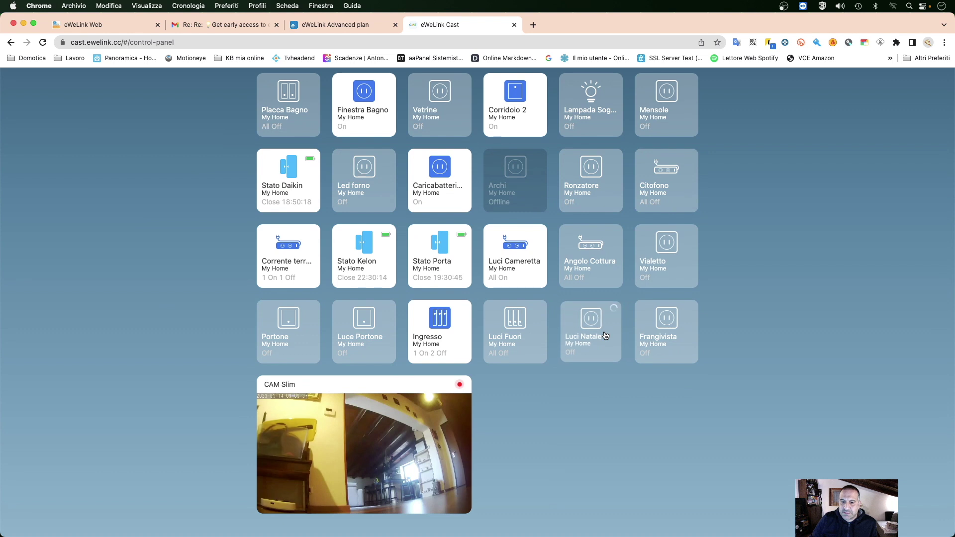
pyautogui.click(351, 340)
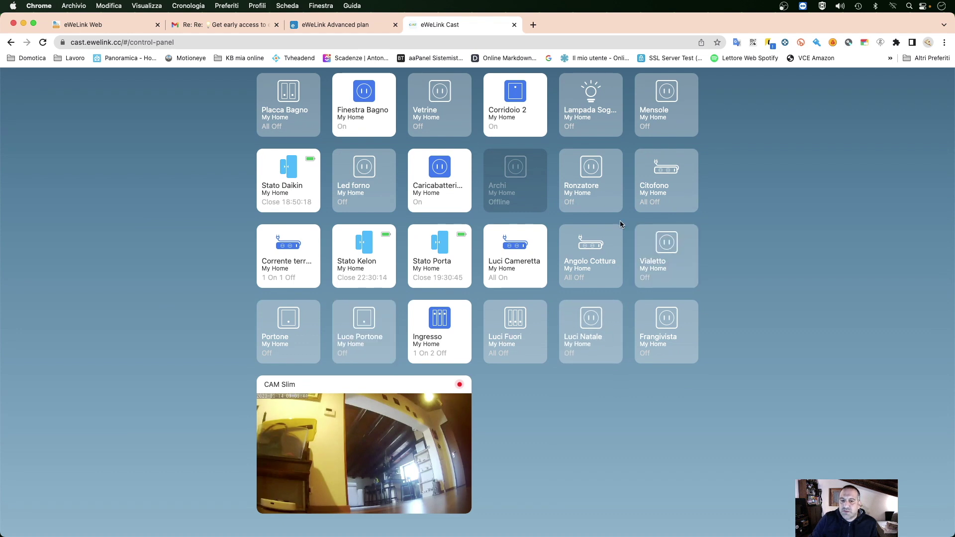
# Check the eWeLink Advanced plan page and go back to the cast page of eWeLink Web.
pyautogui.scroll(3, 619, 222)
pyautogui.scroll(3, 317, 282)
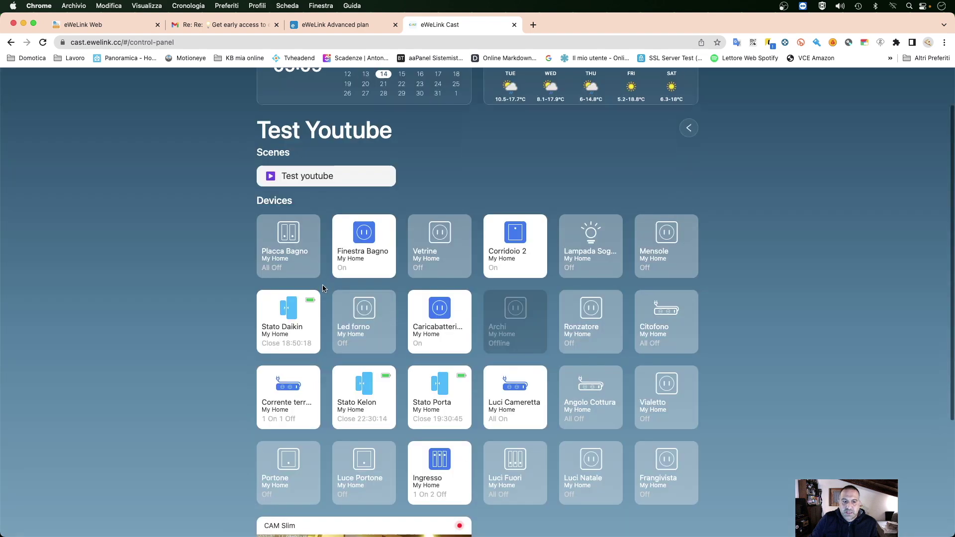
pyautogui.click(328, 25)
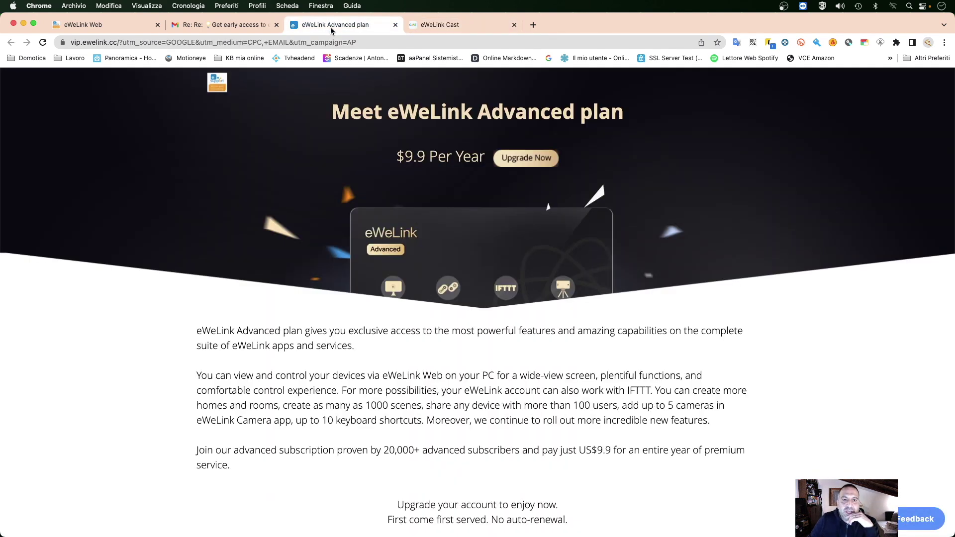
pyautogui.click(107, 27)
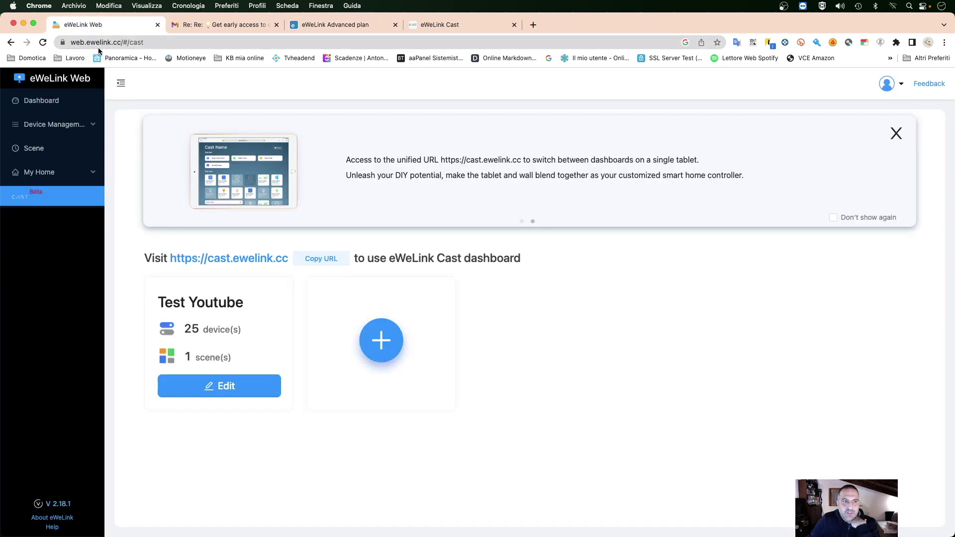
# Edit the Test Youtube dashboard, reordering its device tiles so Finestra Bagno precedes Placca Bagno and Caricabatterie sits in third place before Vetrine.
pyautogui.click(225, 393)
pyautogui.moveTo(461, 340); pyautogui.dragTo(578, 344)
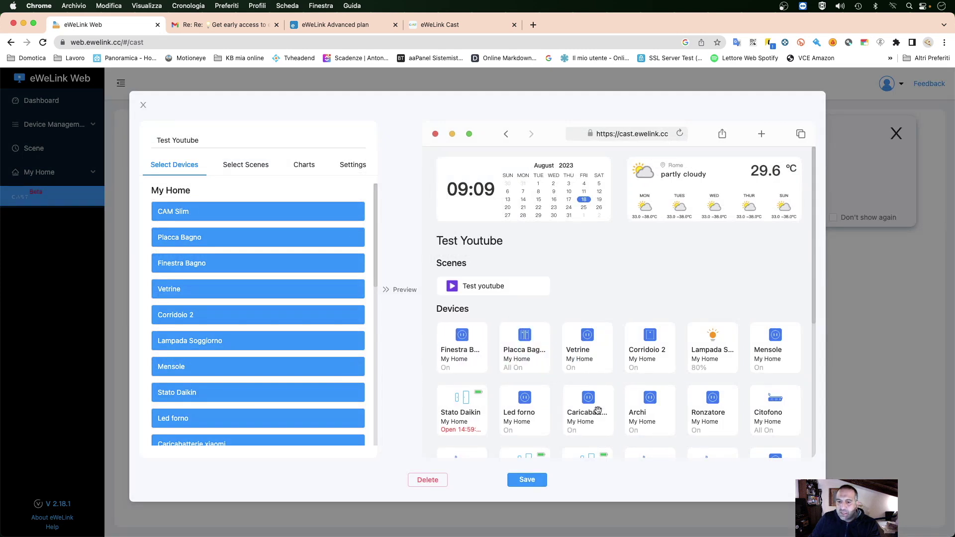
pyautogui.moveTo(586, 402); pyautogui.dragTo(590, 348)
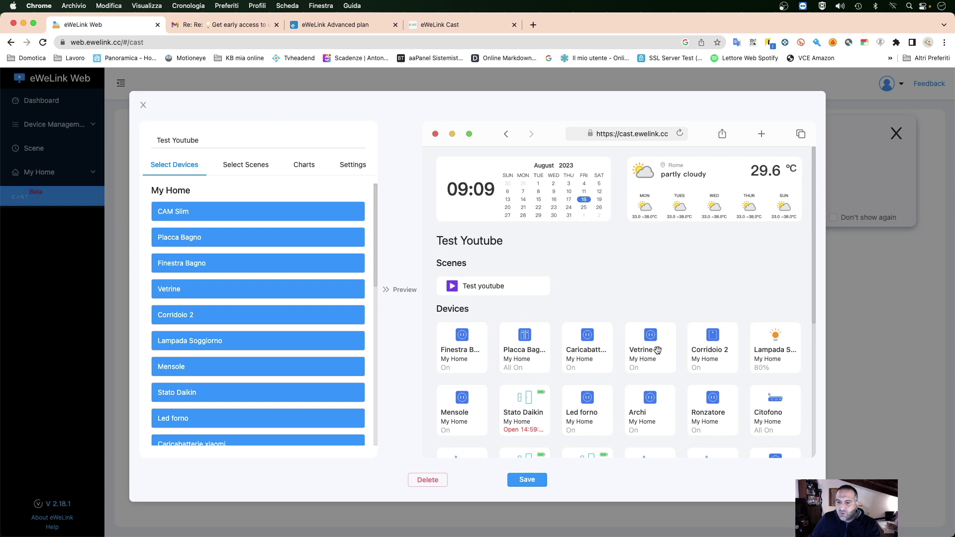
pyautogui.scroll(-3, 699, 358)
pyautogui.scroll(-3, 701, 358)
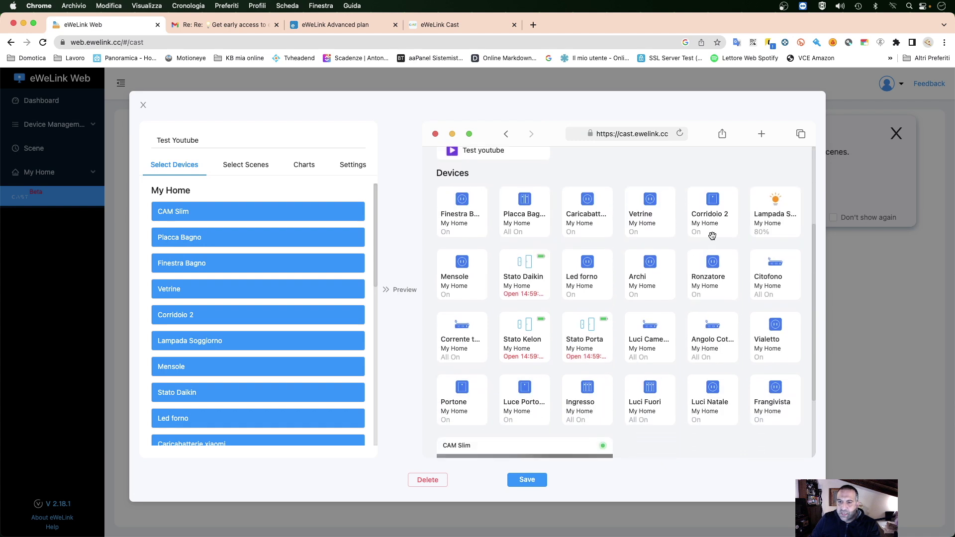
# Change the Test Youtube dashboard's background color to the violet-blue swatch and save it.
pyautogui.click(195, 141)
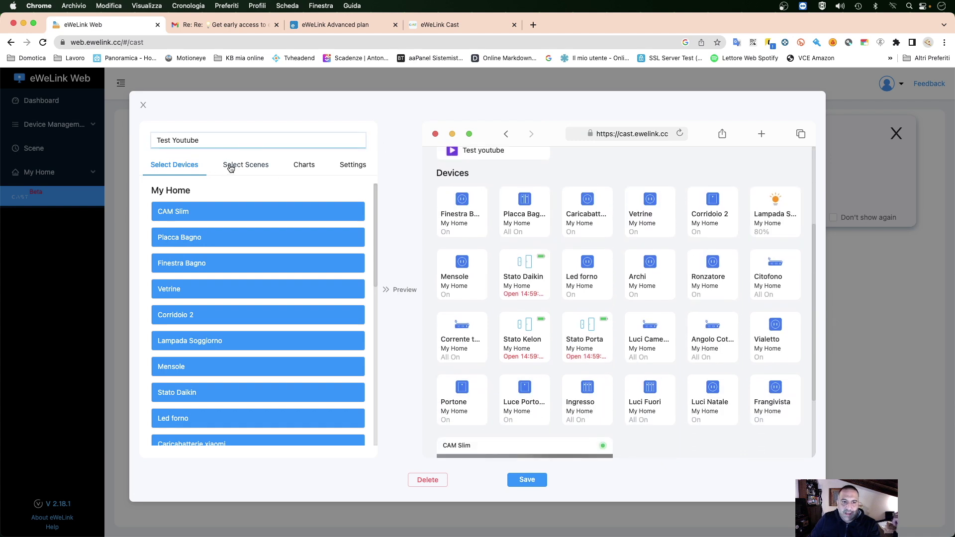
pyautogui.click(331, 168)
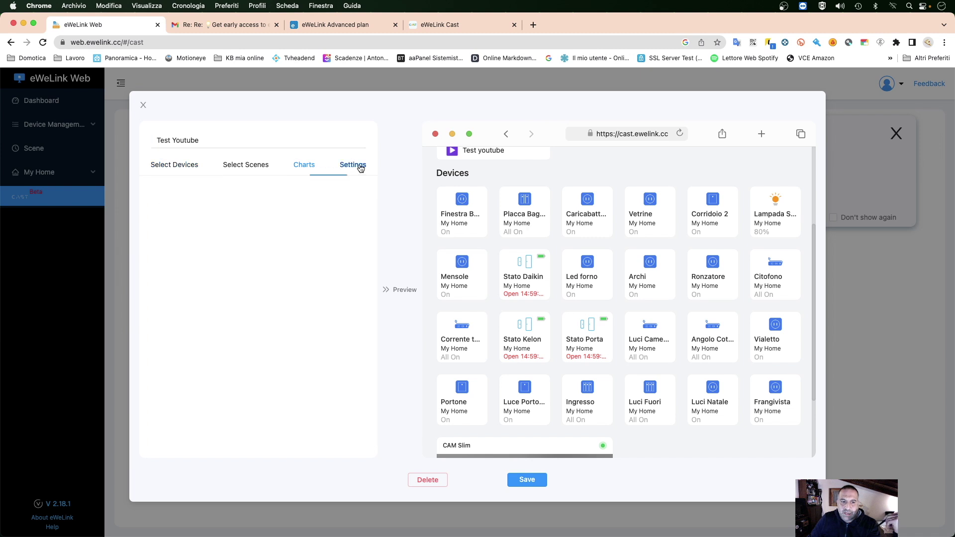
pyautogui.click(355, 165)
pyautogui.click(278, 222)
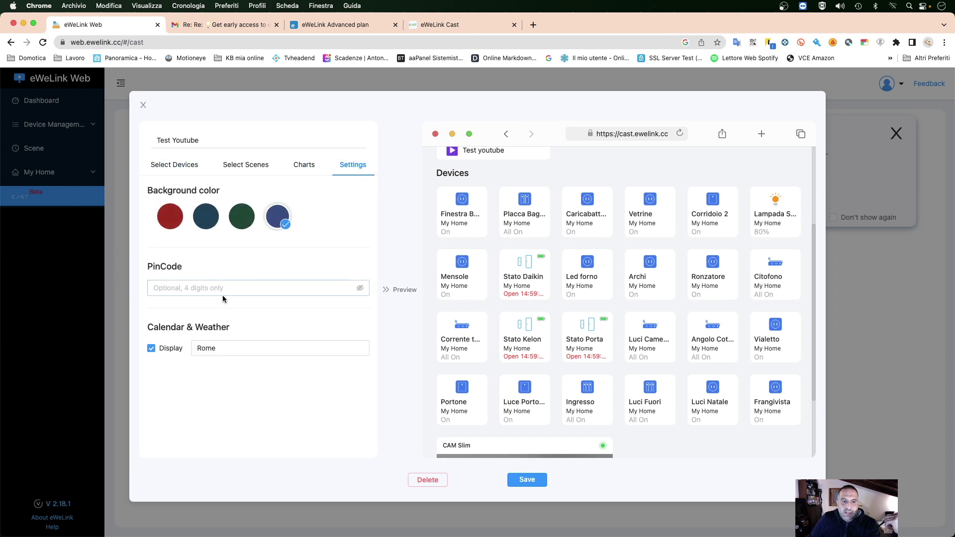
pyautogui.click(527, 481)
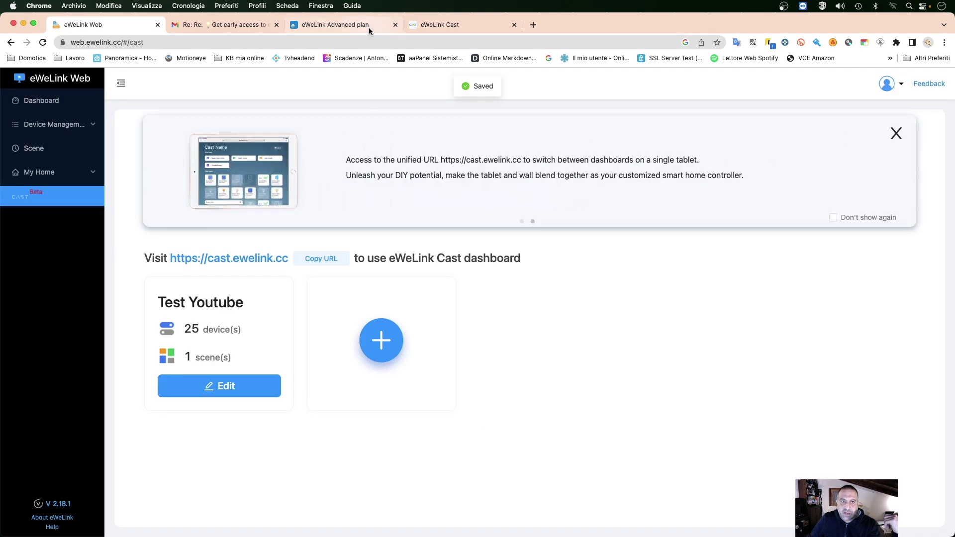
# Reload the modified Test Youtube dashboard in eWeLink Cast, check its tile order and background, and return to the dashboard list.
pyautogui.click(432, 25)
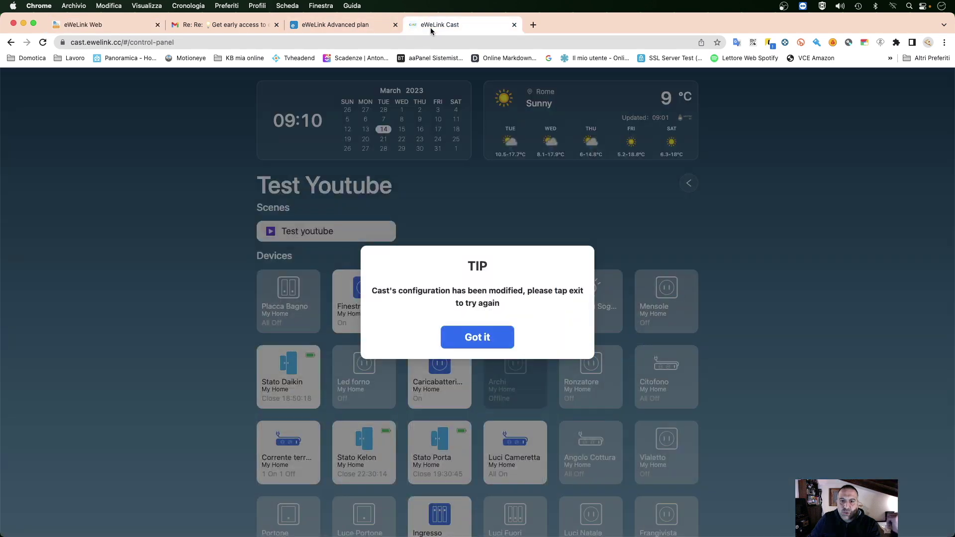
pyautogui.click(469, 338)
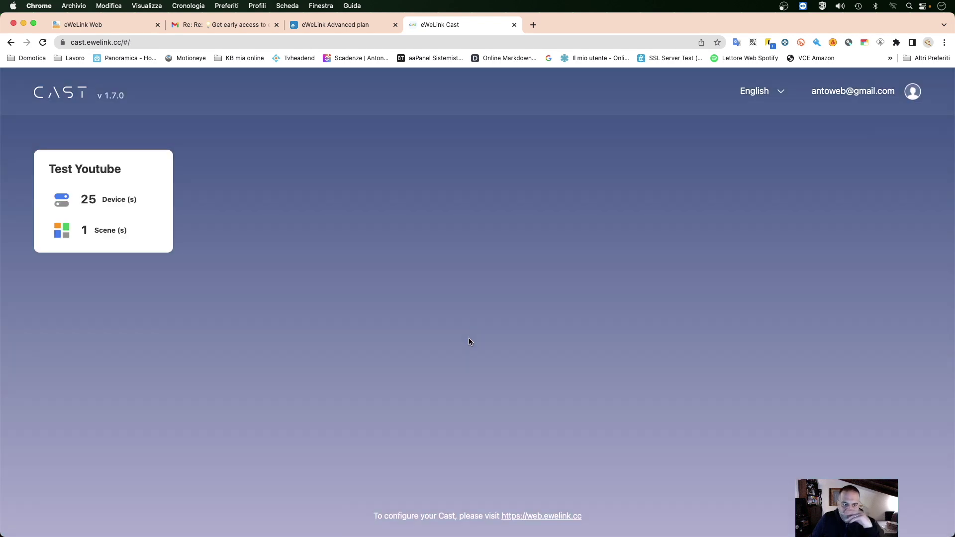
pyautogui.click(134, 181)
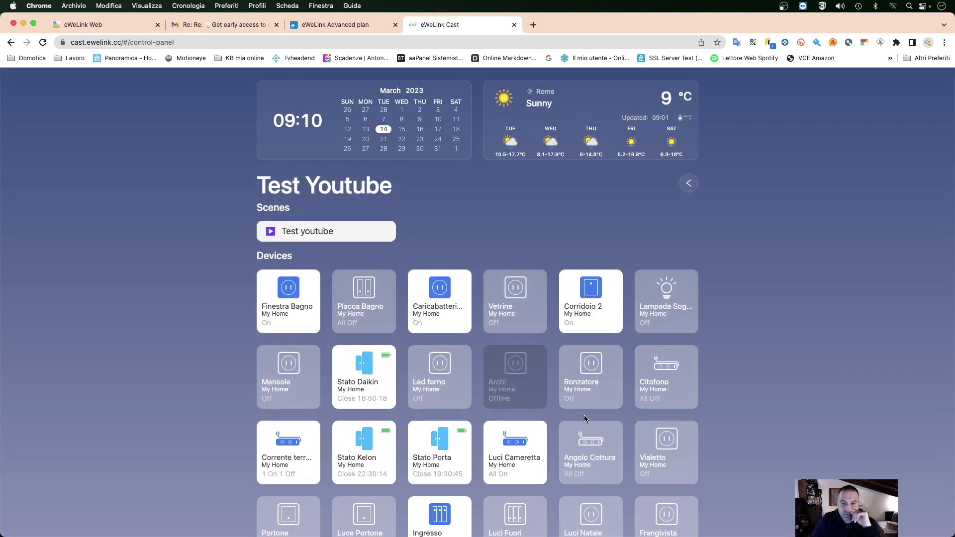
pyautogui.scroll(-5, 711, 310)
pyautogui.scroll(5, 711, 308)
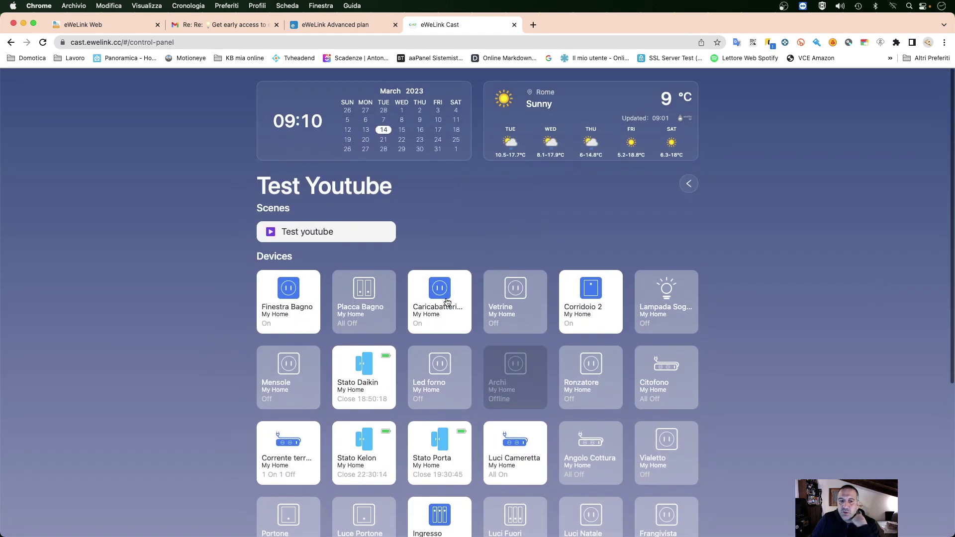
pyautogui.click(688, 184)
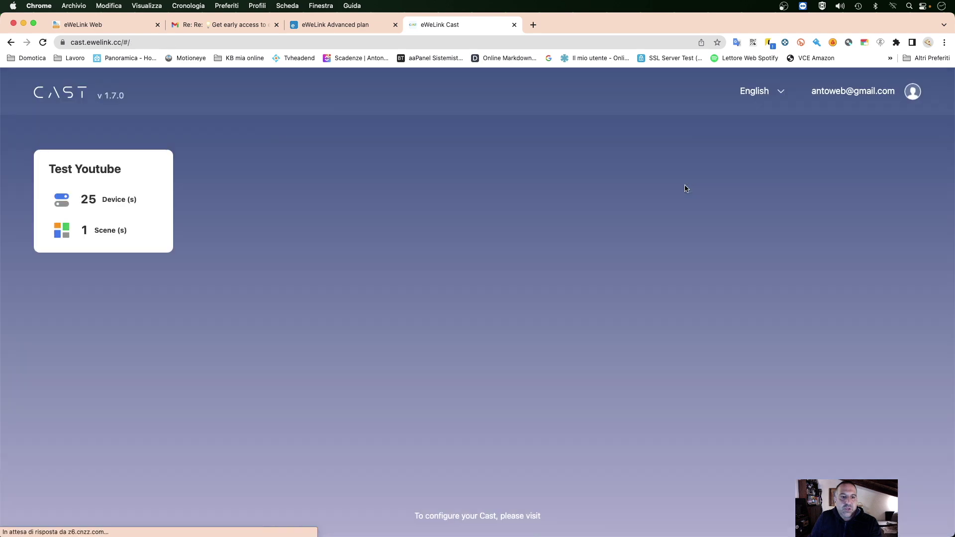
# Start a second cast dashboard in eWeLink Web with the devices CAM Slim, Stato Daikin and Mensole.
pyautogui.click(143, 25)
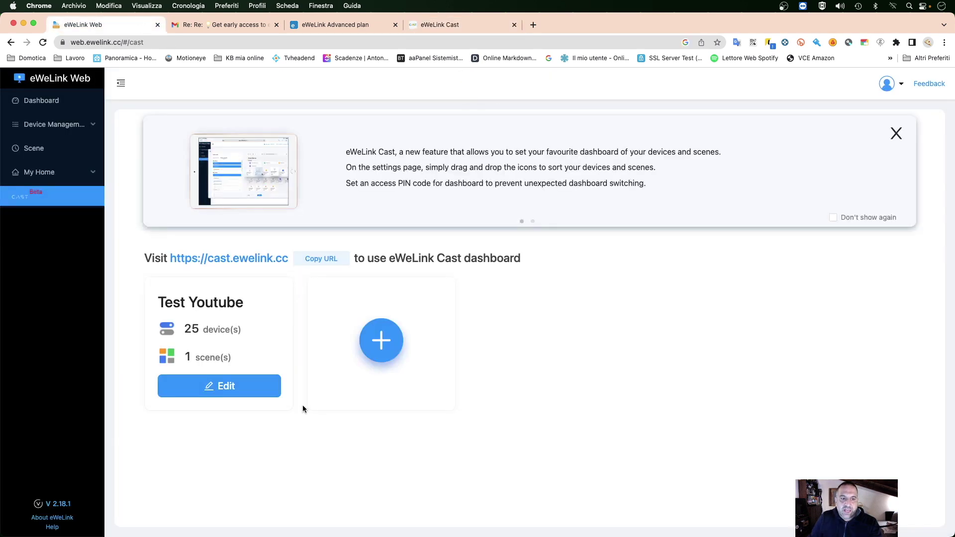
pyautogui.click(367, 334)
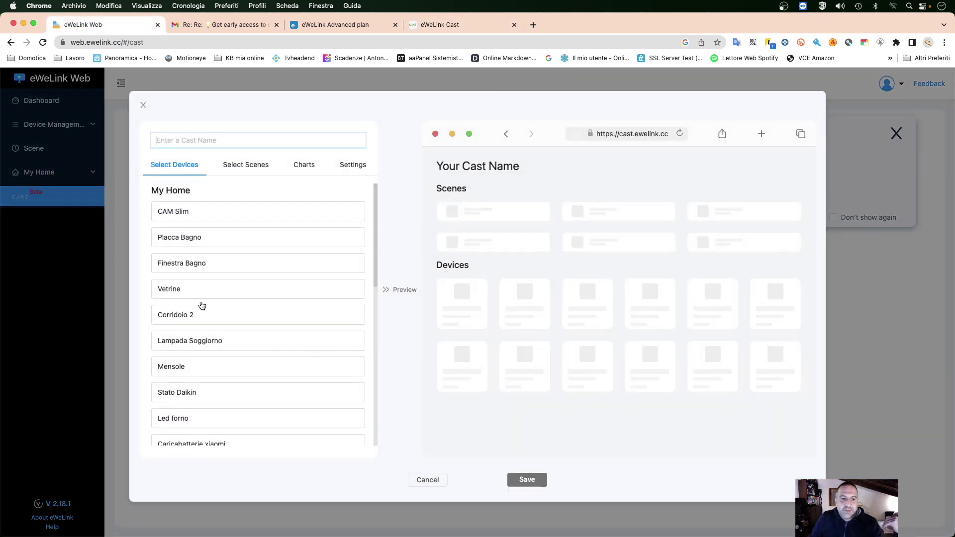
pyautogui.click(191, 213)
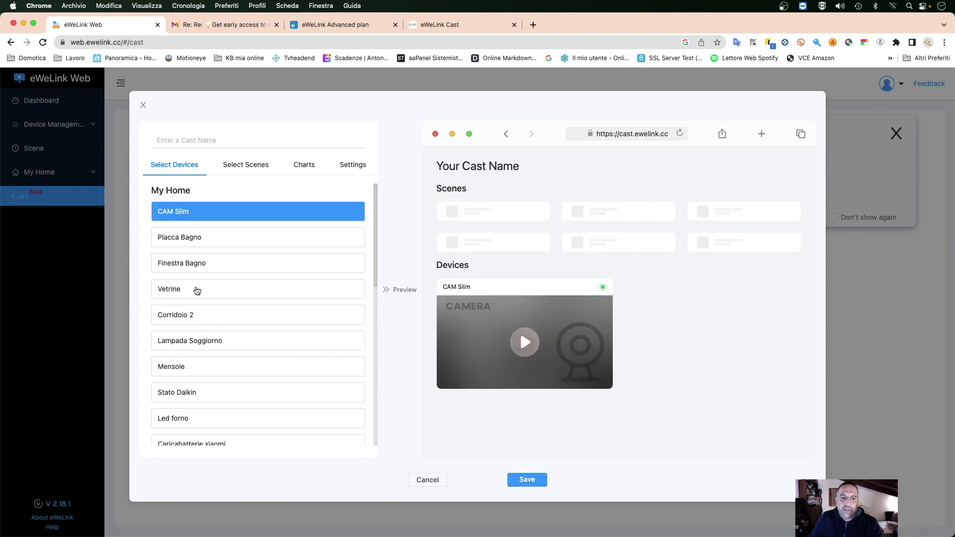
pyautogui.click(177, 394)
pyautogui.click(177, 367)
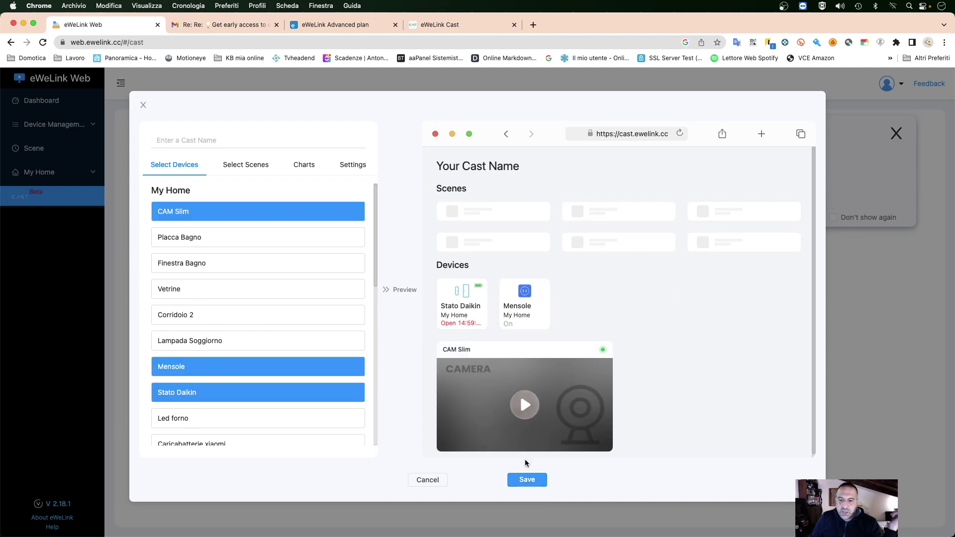
# Name the dashboard Plancia 2, give it the dark teal background with calendar and weather for Rome, and save it.
pyautogui.click(233, 141)
pyautogui.write('ncia 2')
pyautogui.click(352, 165)
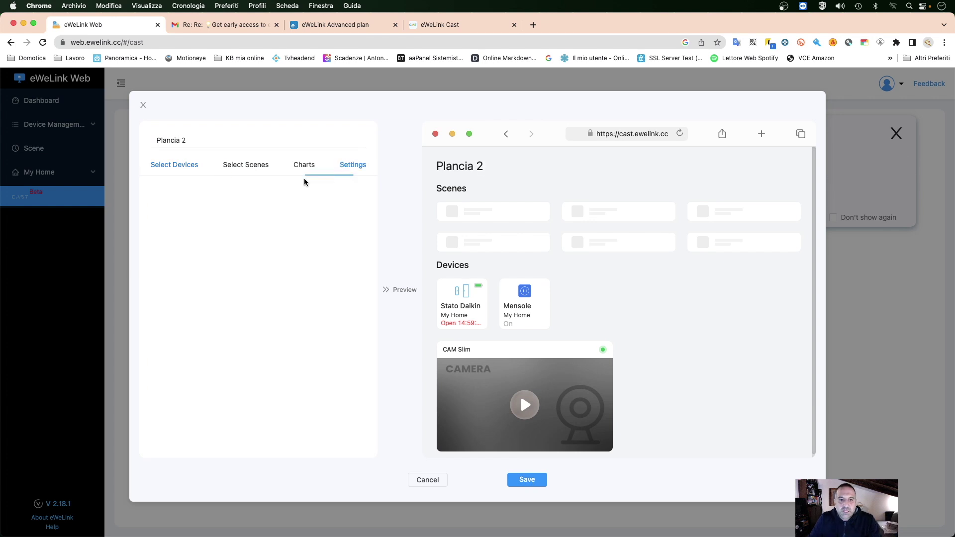
pyautogui.click(205, 222)
pyautogui.click(151, 348)
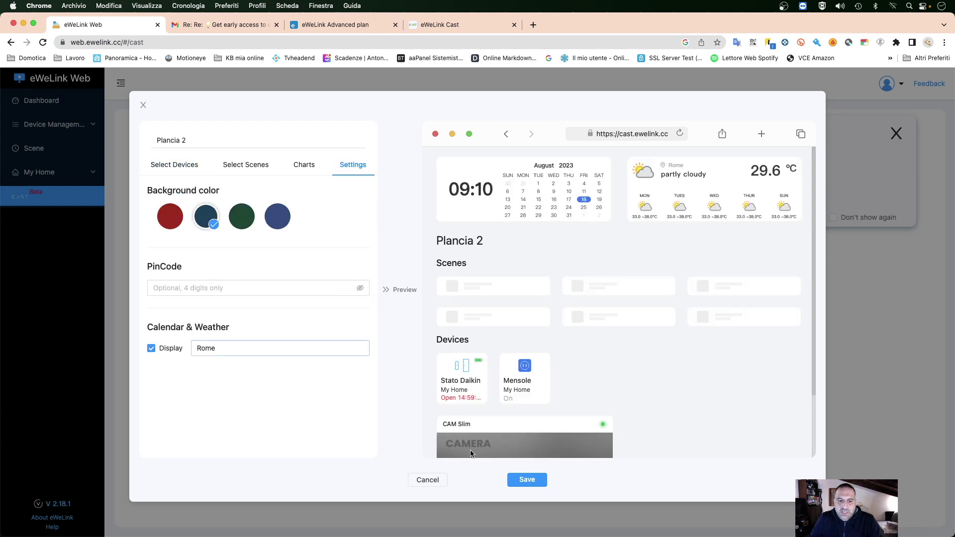
pyautogui.click(527, 479)
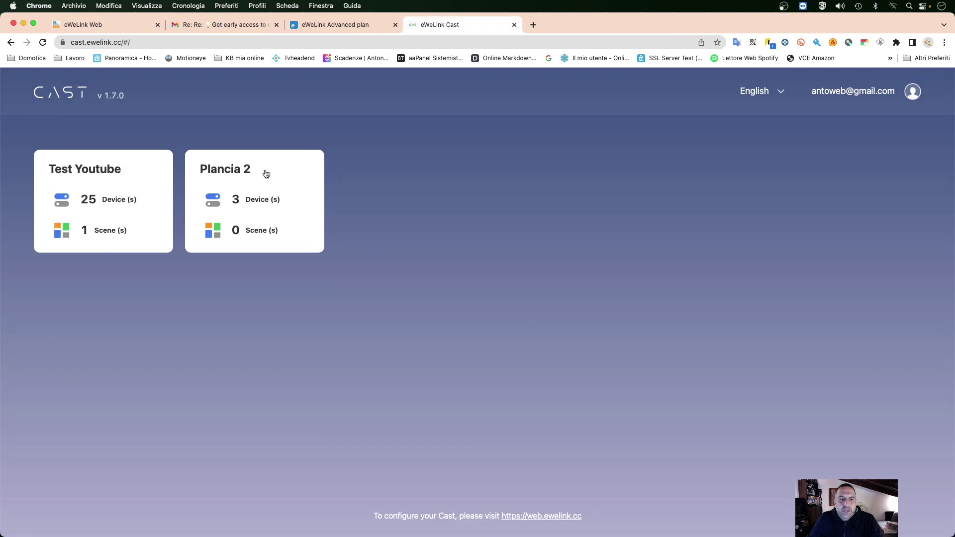
# Open Plancia 2 in eWeLink Cast, play the CAM Slim live stream in full screen, and return to the dashboard.
pyautogui.click(266, 173)
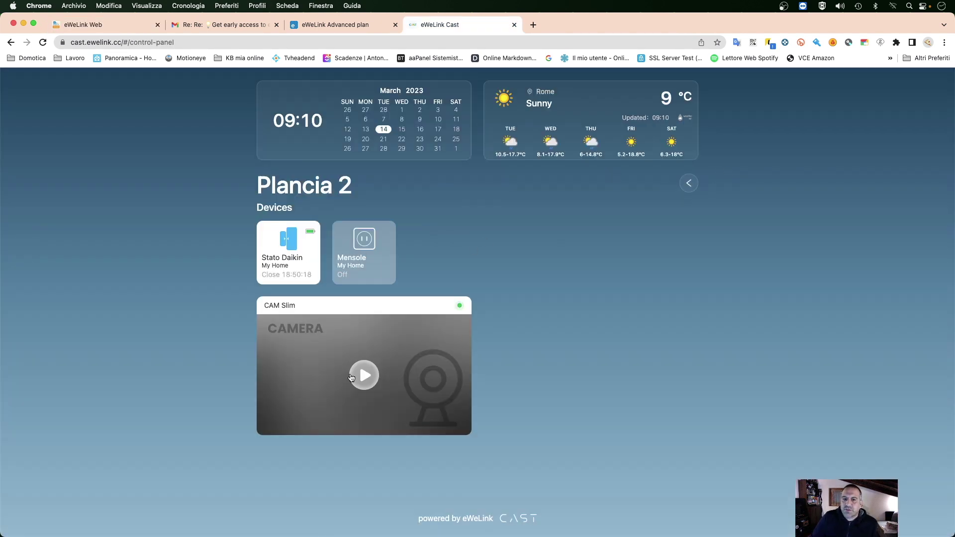
pyautogui.click(364, 376)
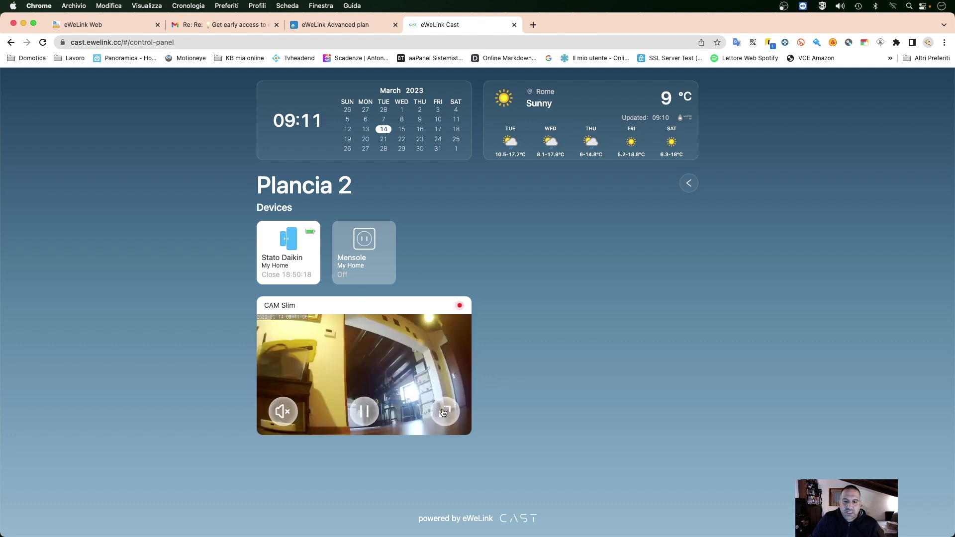
pyautogui.click(447, 413)
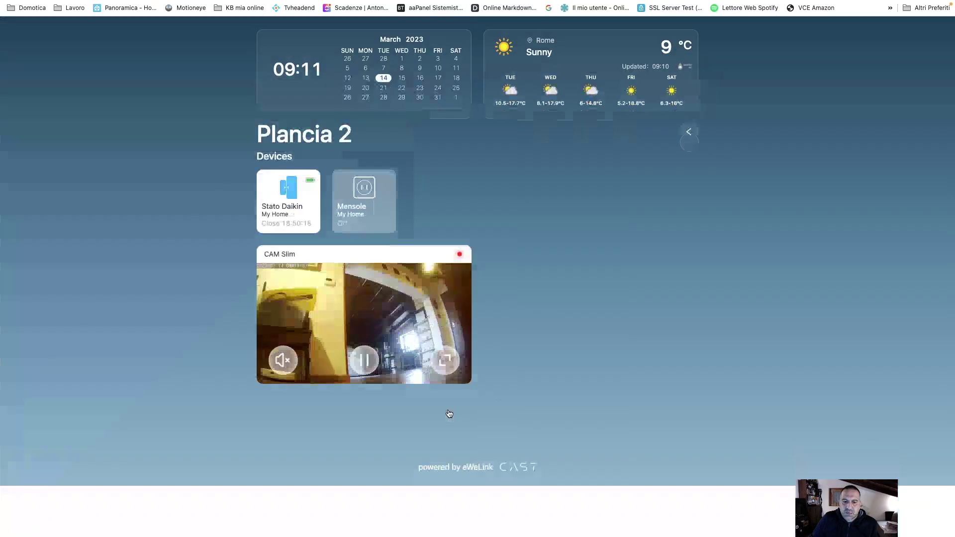
pyautogui.click(451, 358)
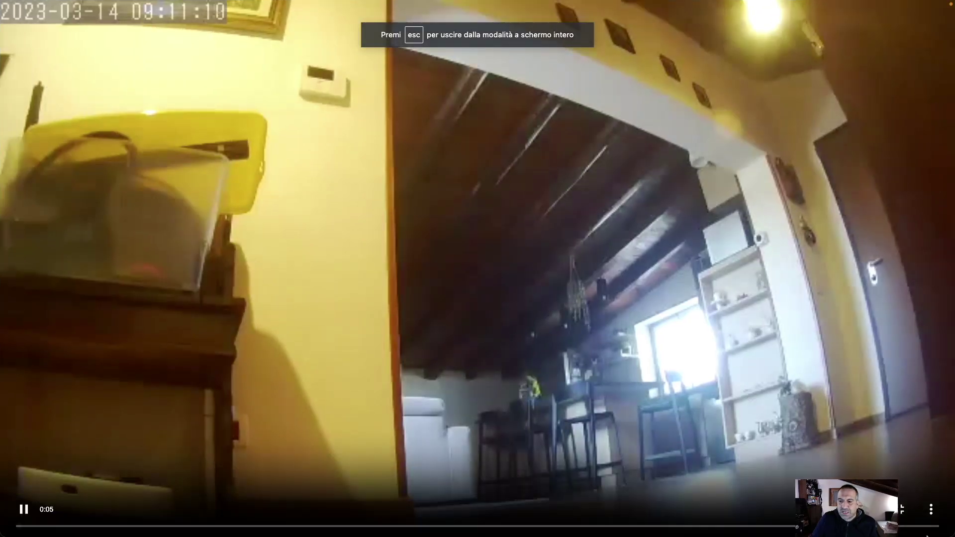
pyautogui.press('Escape')
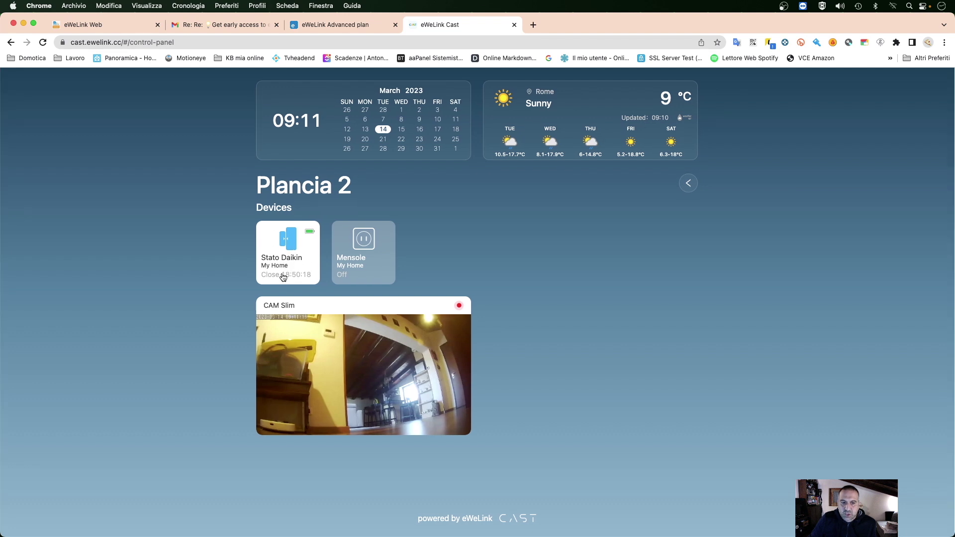
# Test the Mensole switch on the Plancia 2 dashboard by turning it on and off again.
pyautogui.click(366, 252)
pyautogui.click(367, 251)
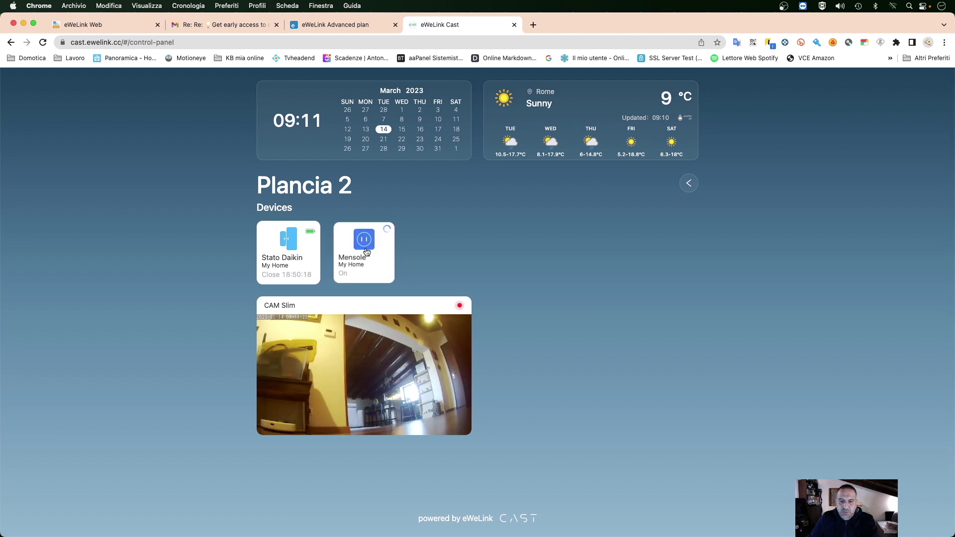
pyautogui.click(367, 251)
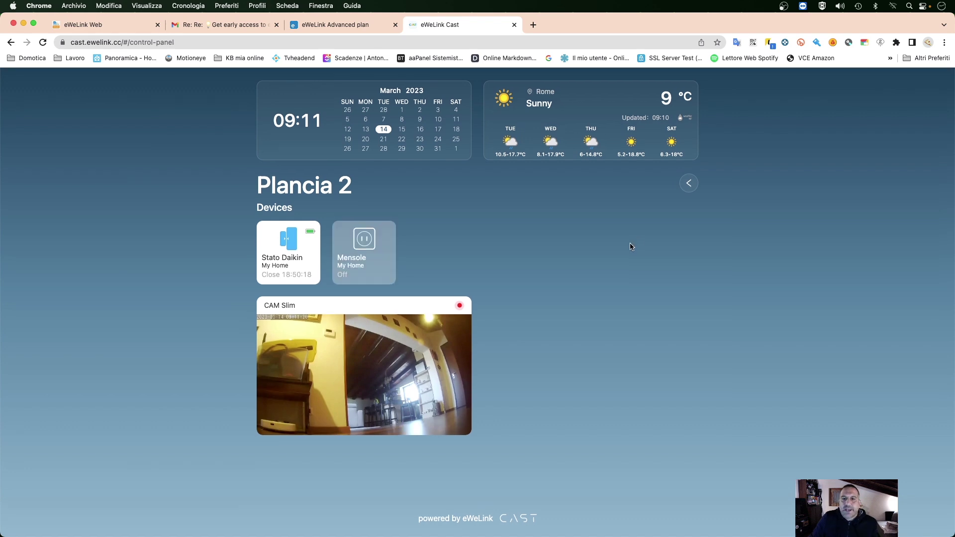
# Check the list of cast dashboards in eWeLink Web and return to Plancia 2 in eWeLink Cast.
pyautogui.click(314, 28)
pyautogui.click(103, 27)
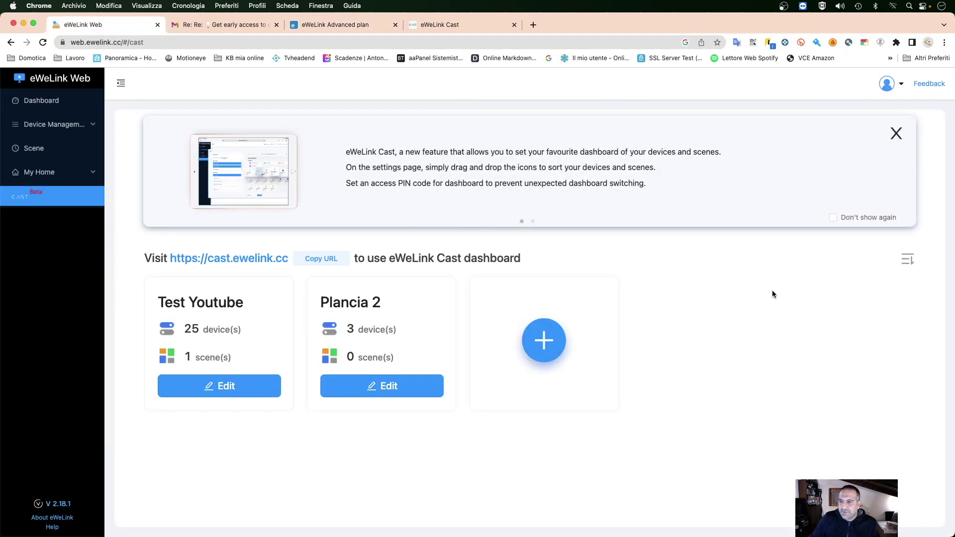
pyautogui.click(472, 31)
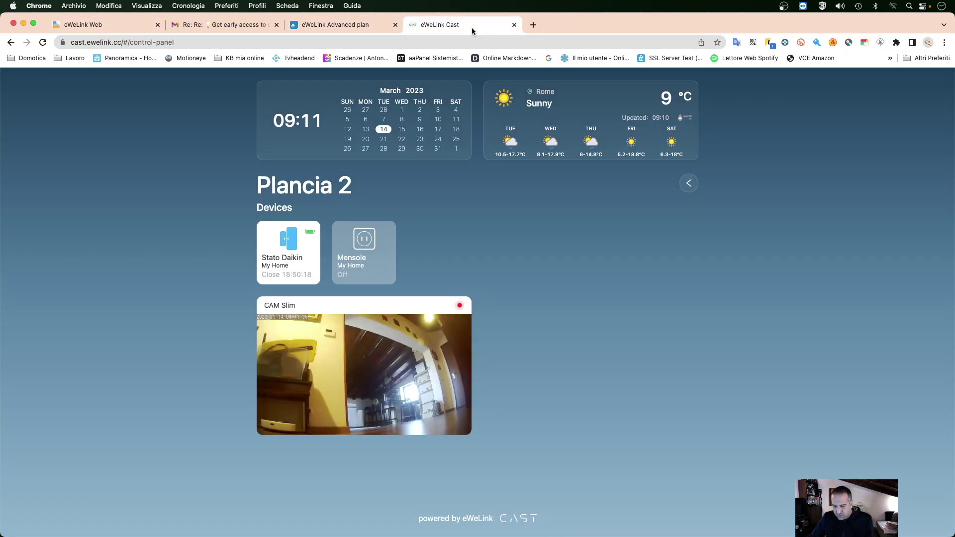